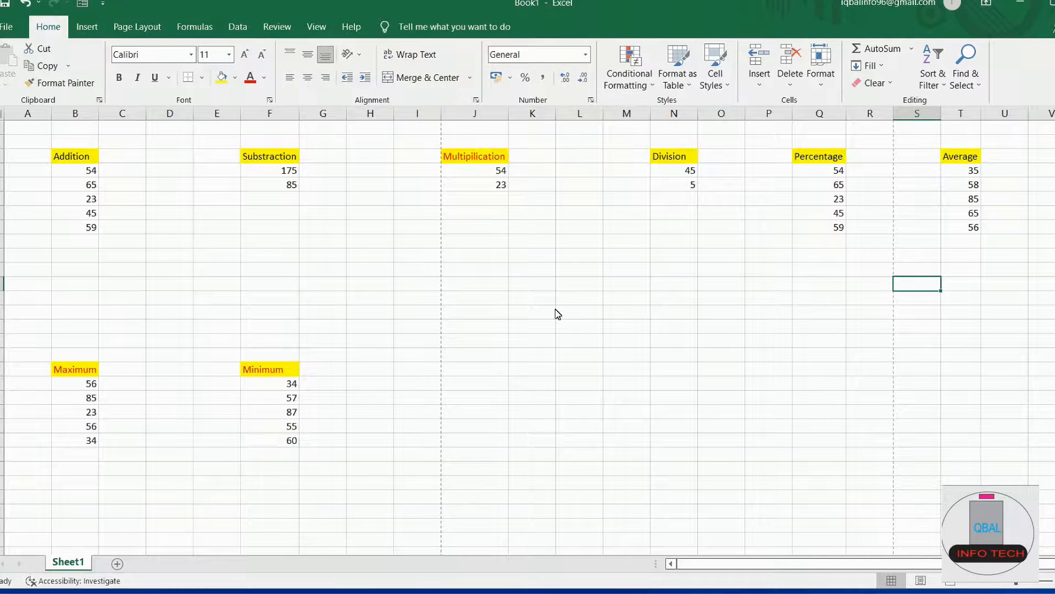
# Step: Add the five Addition values in cell B9 with the formula =B4+B5+B6+B7+B8
pyautogui.click(80, 243)
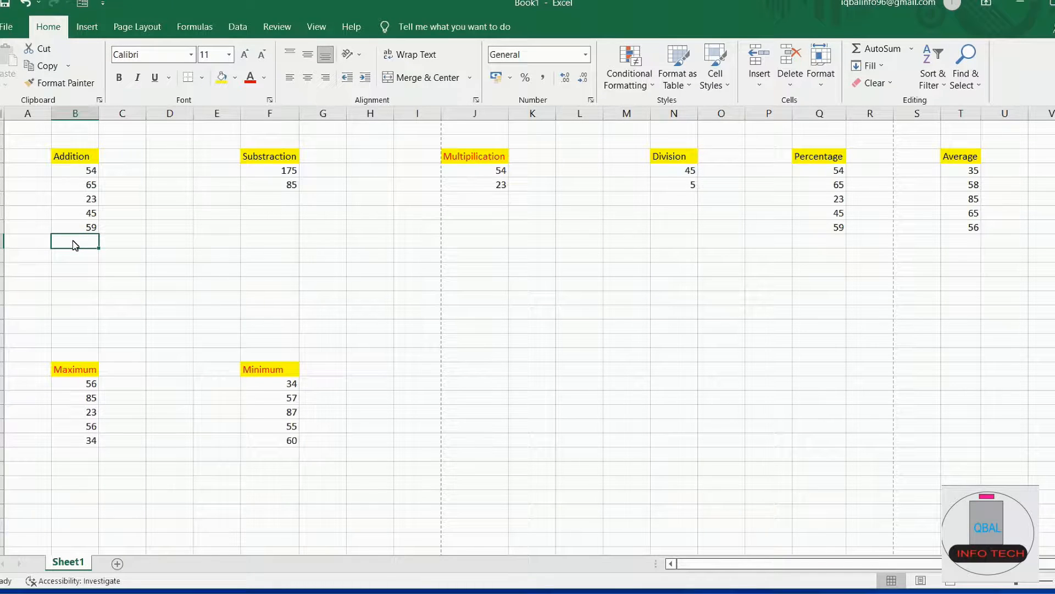
pyautogui.click(75, 242)
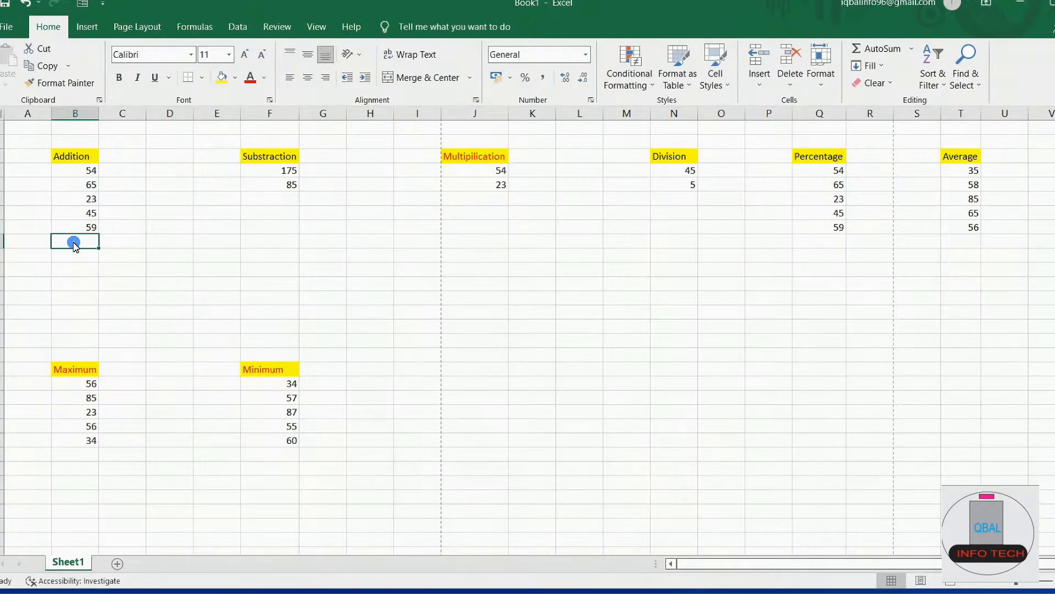
pyautogui.doubleClick(76, 243)
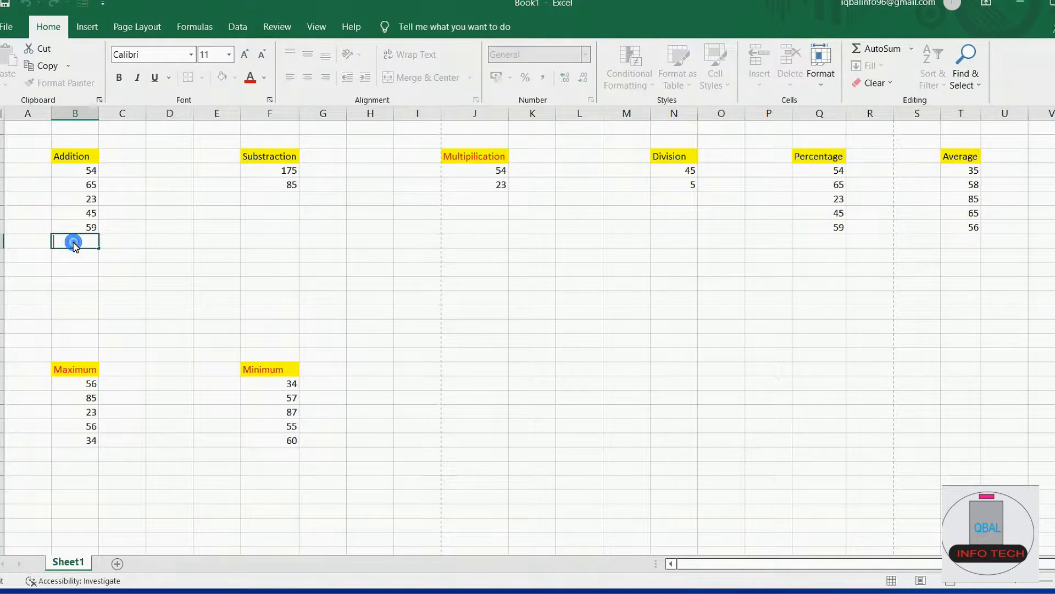
pyautogui.write('=')
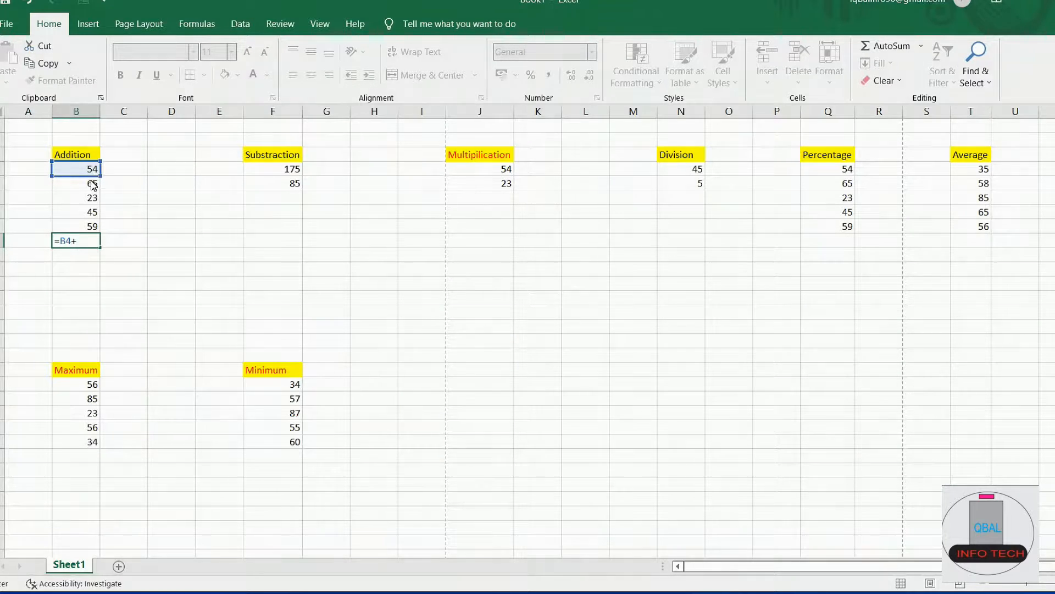
pyautogui.click(93, 185)
pyautogui.write('+')
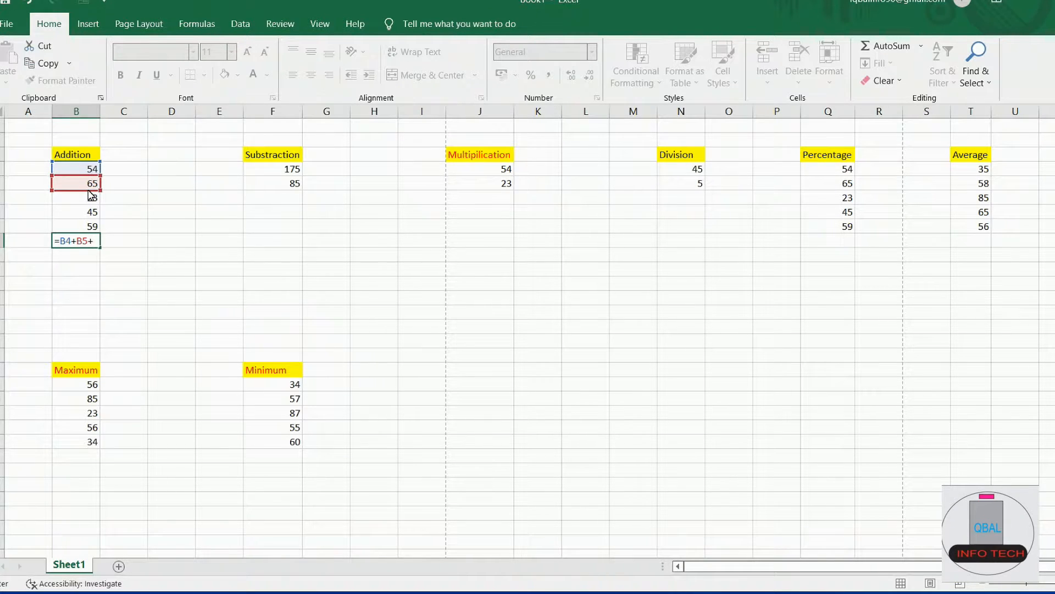
pyautogui.click(91, 199)
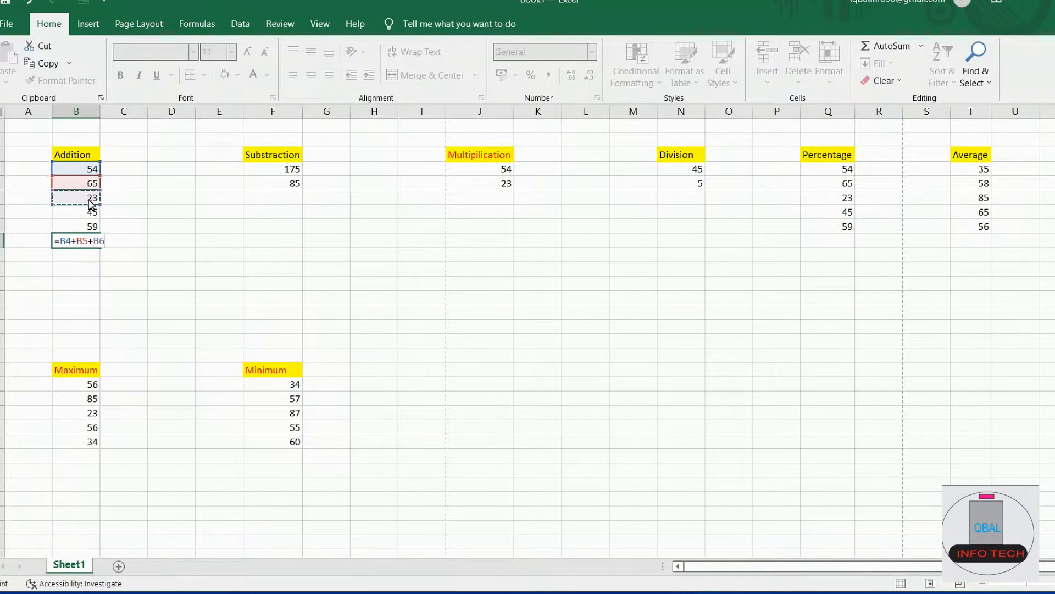
pyautogui.write('+')
pyautogui.click(95, 214)
pyautogui.write('+')
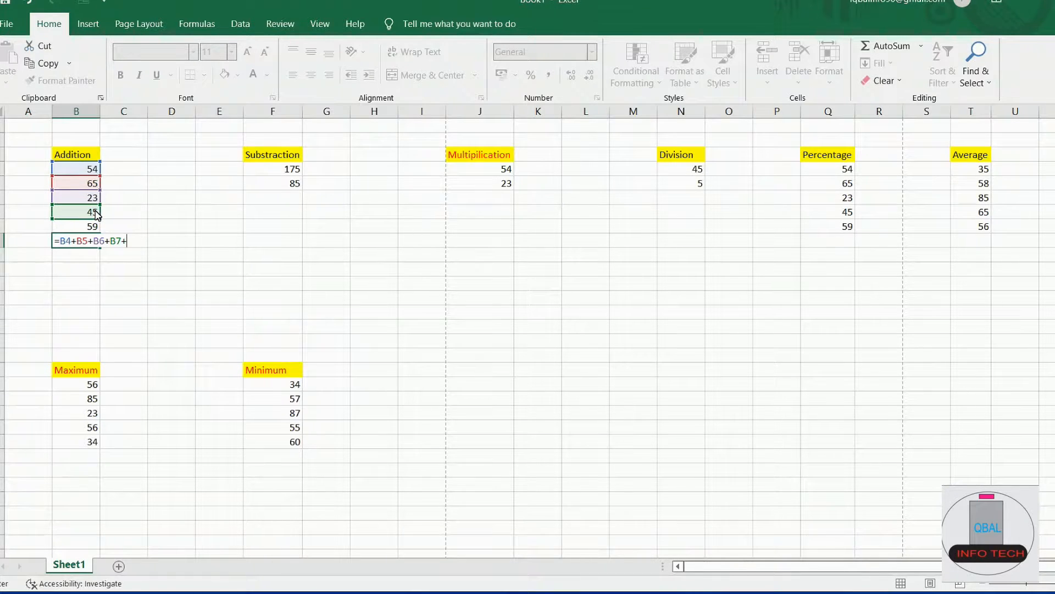
pyautogui.click(93, 225)
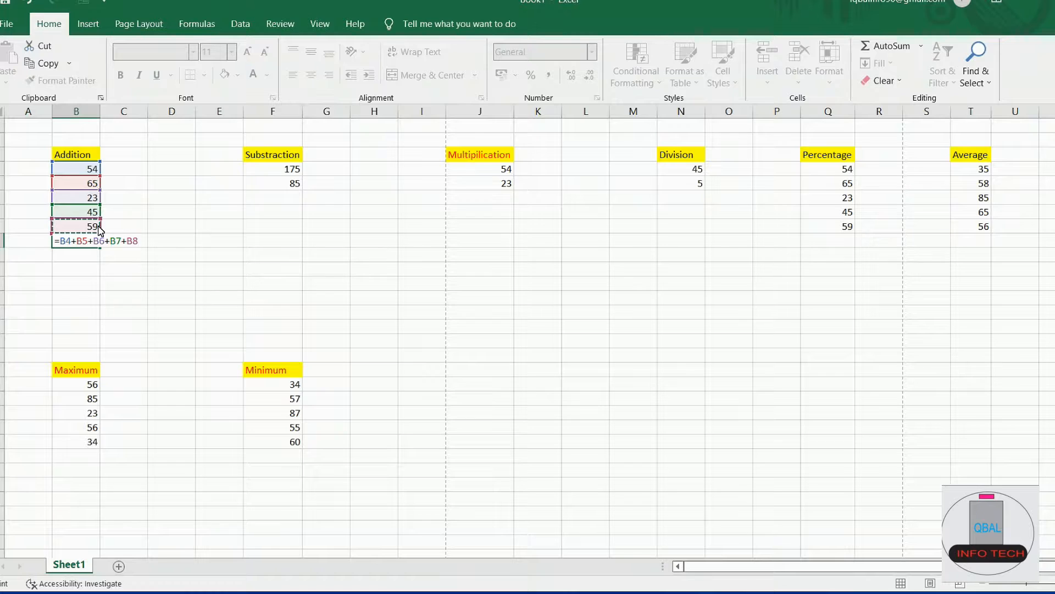
pyautogui.press('Return')
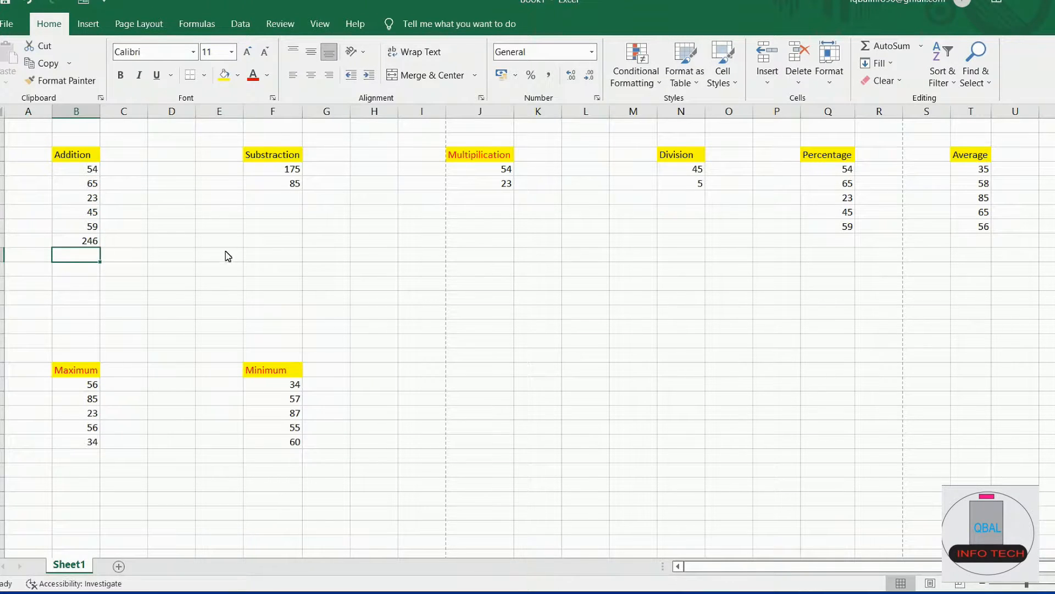
# Step: Erase the whole addition formula in cell B9, leaving the cell open for editing
pyautogui.click(188, 258)
pyautogui.click(89, 242)
pyautogui.click(91, 259)
pyautogui.click(91, 242)
pyautogui.doubleClick(91, 240)
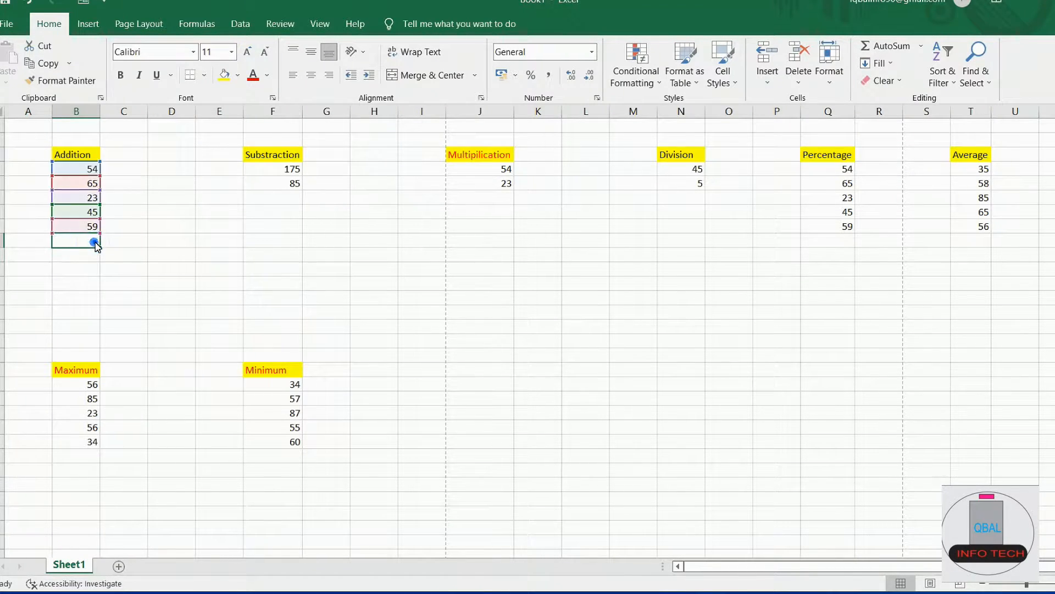
pyautogui.click(151, 247)
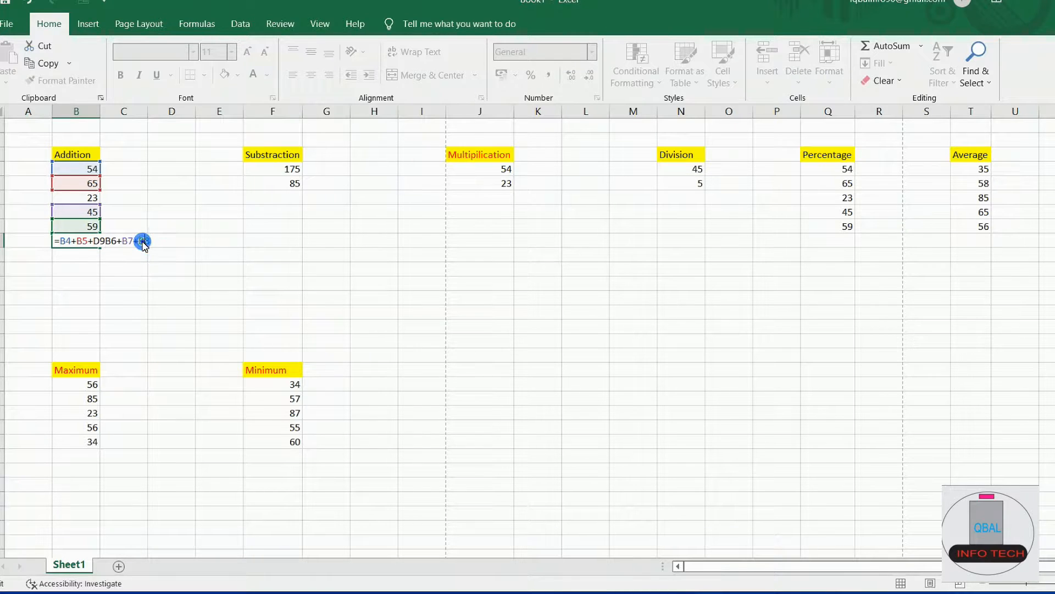
pyautogui.press('BackSpace')
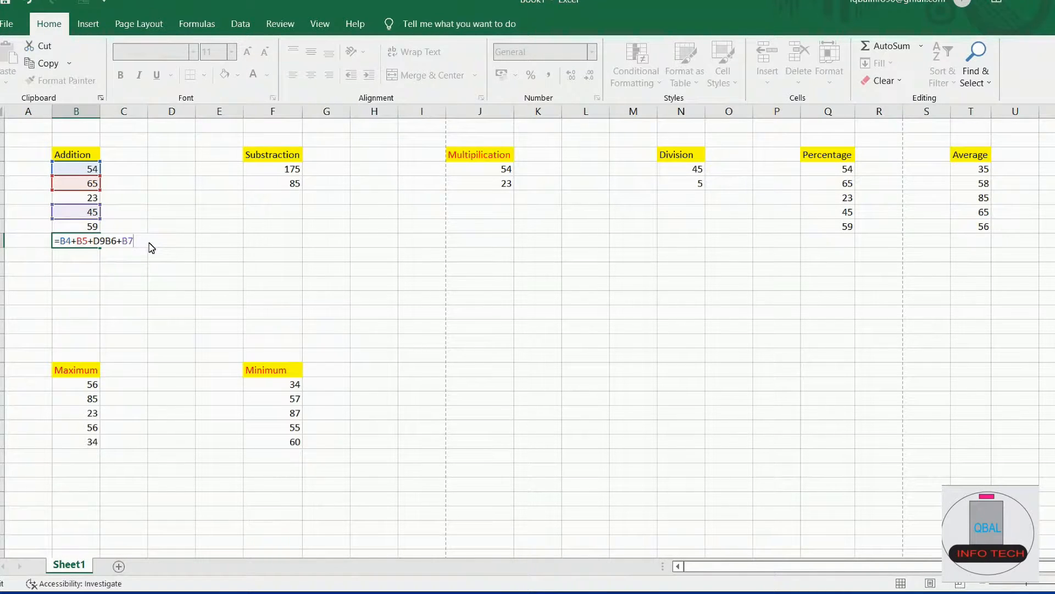
pyautogui.press('BackSpace')
pyautogui.press('BackSpace')
pyautogui.press('BackSpace')
pyautogui.press('BackSpace')
pyautogui.press('BackSpace')
pyautogui.press('BackSpace')
pyautogui.press('BackSpace')
pyautogui.press('BackSpace')
pyautogui.press('BackSpace')
pyautogui.press('BackSpace')
pyautogui.press('BackSpace')
pyautogui.press('BackSpace')
pyautogui.press('BackSpace')
pyautogui.press('BackSpace')
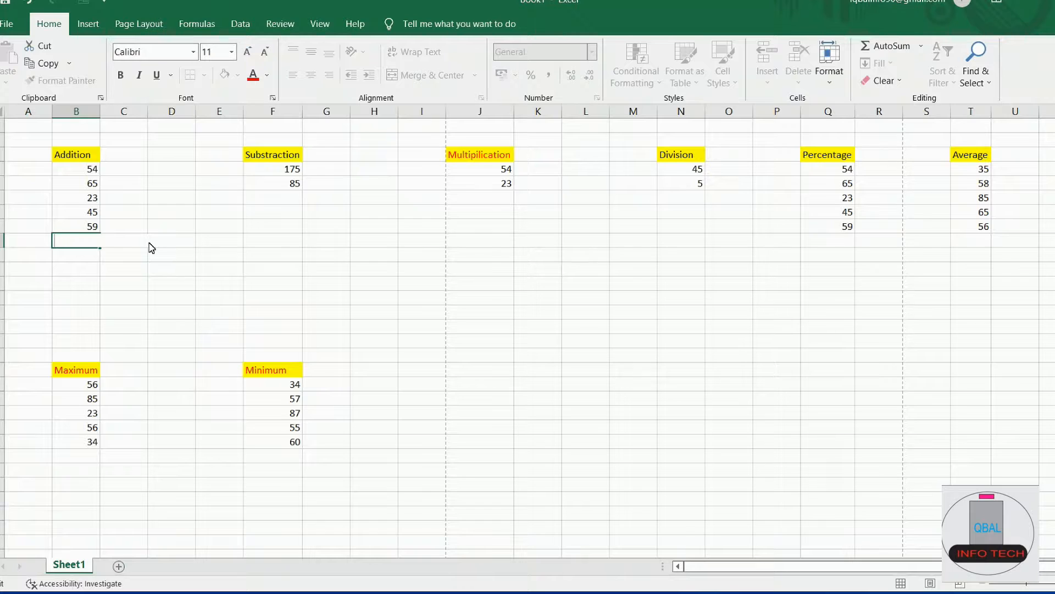
# Step: Total the Addition values in cell B9 with the formula =SUM(B4:B8)
pyautogui.write('=')
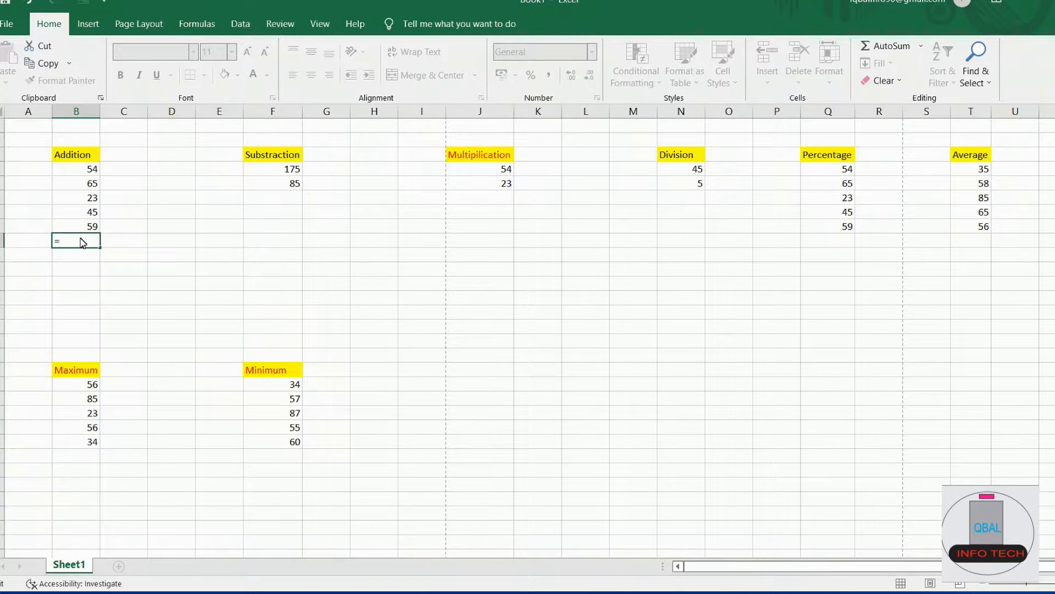
pyautogui.write('sum')
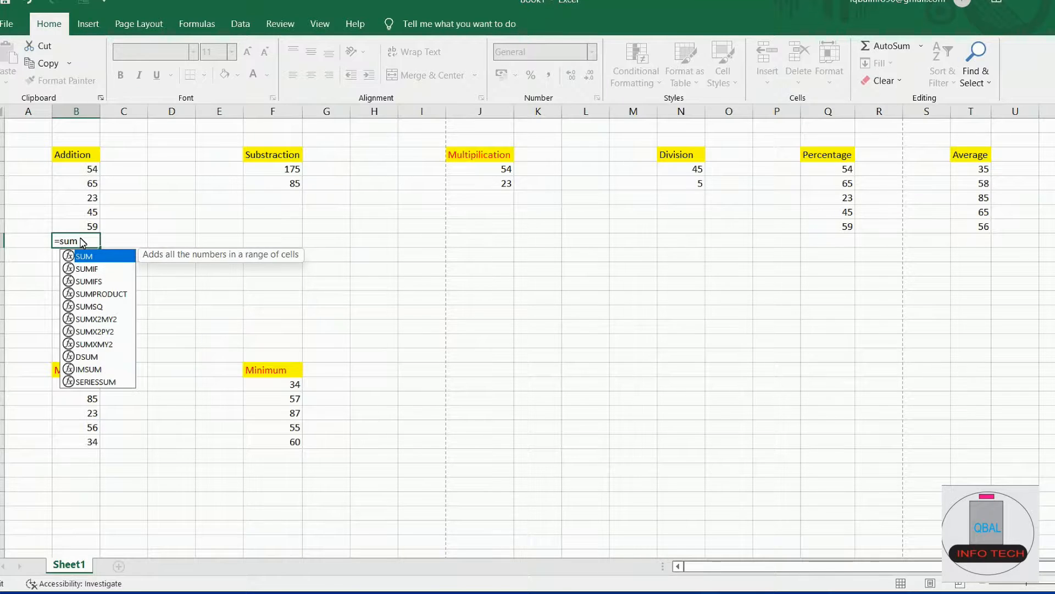
pyautogui.press('Tab')
pyautogui.moveTo(94, 173); pyautogui.dragTo(96, 227)
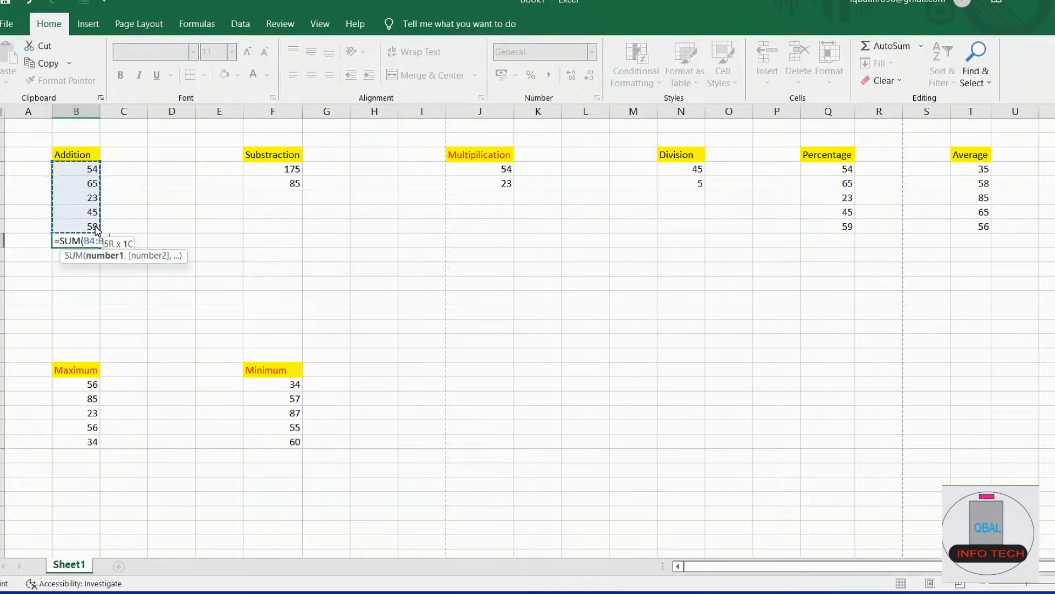
pyautogui.write(')')
pyautogui.press('Return')
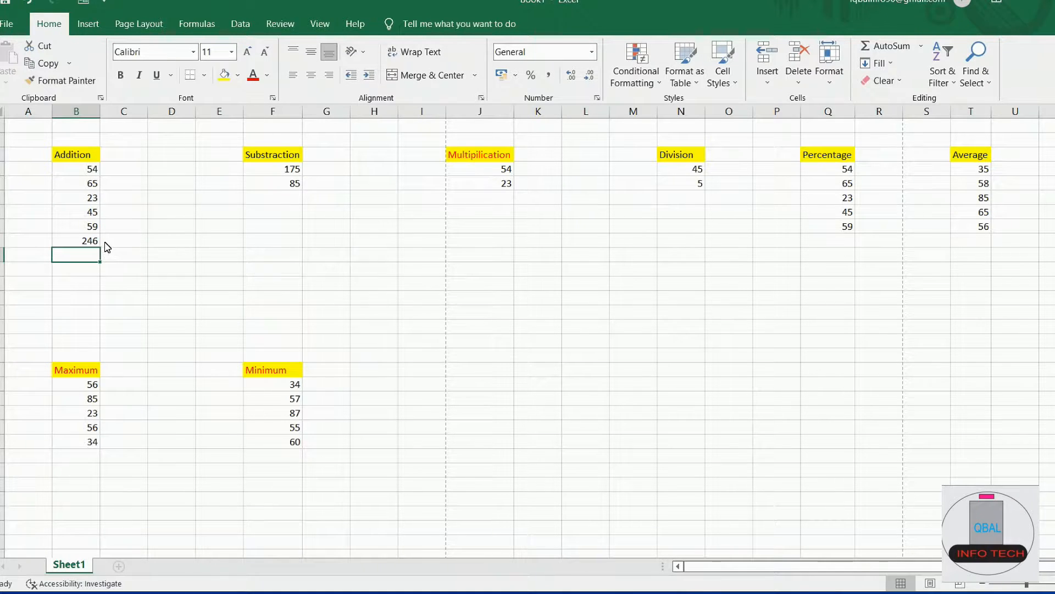
# Step: Erase the SUM formula from cell B9, keeping the cell in edit mode
pyautogui.click(105, 244)
pyautogui.click(96, 245)
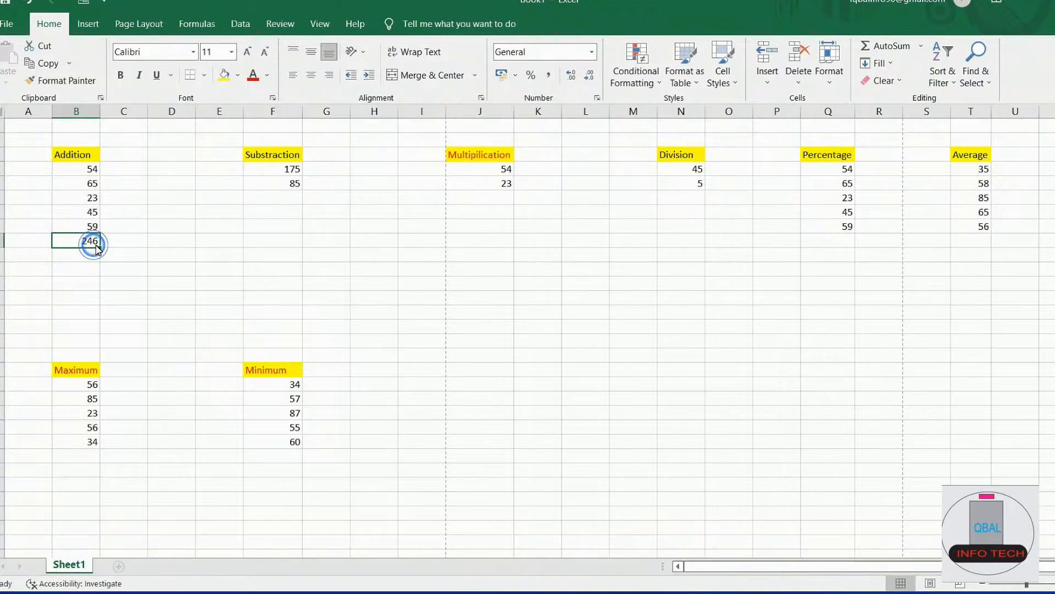
pyautogui.doubleClick(97, 245)
pyautogui.click(122, 242)
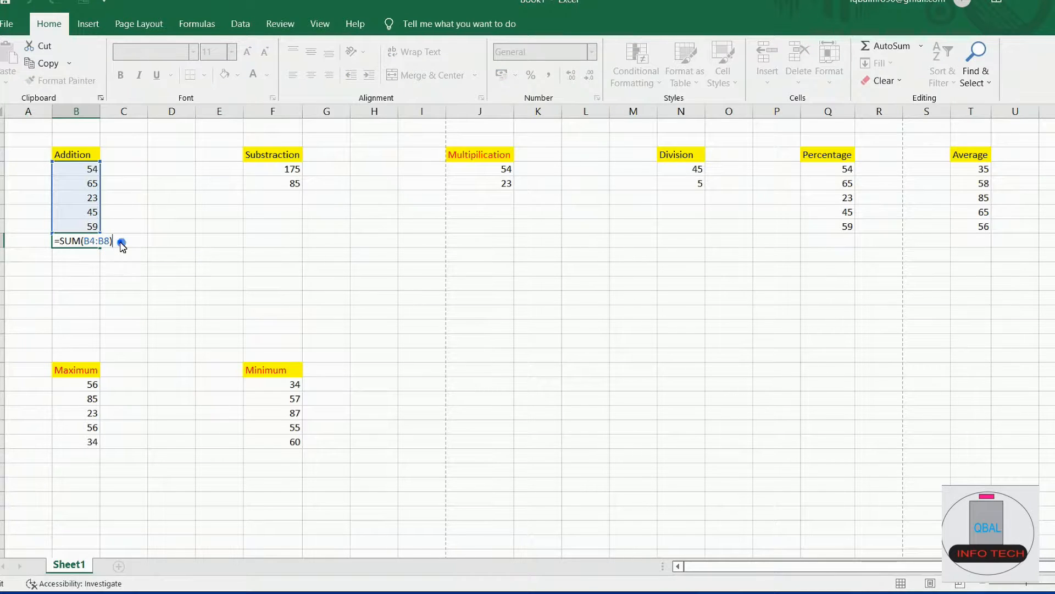
pyautogui.moveTo(120, 242); pyautogui.dragTo(54, 255)
pyautogui.press('BackSpace')
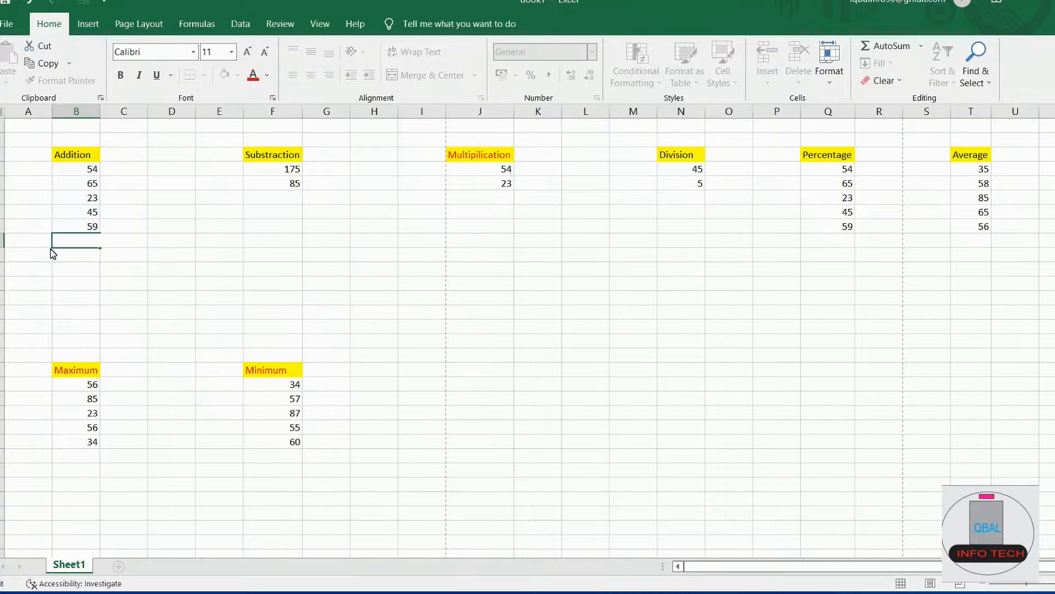
# Step: Enter =B4+B5+B6+B7+B8 in cell B9 to add the Addition values cell by cell
pyautogui.write('=')
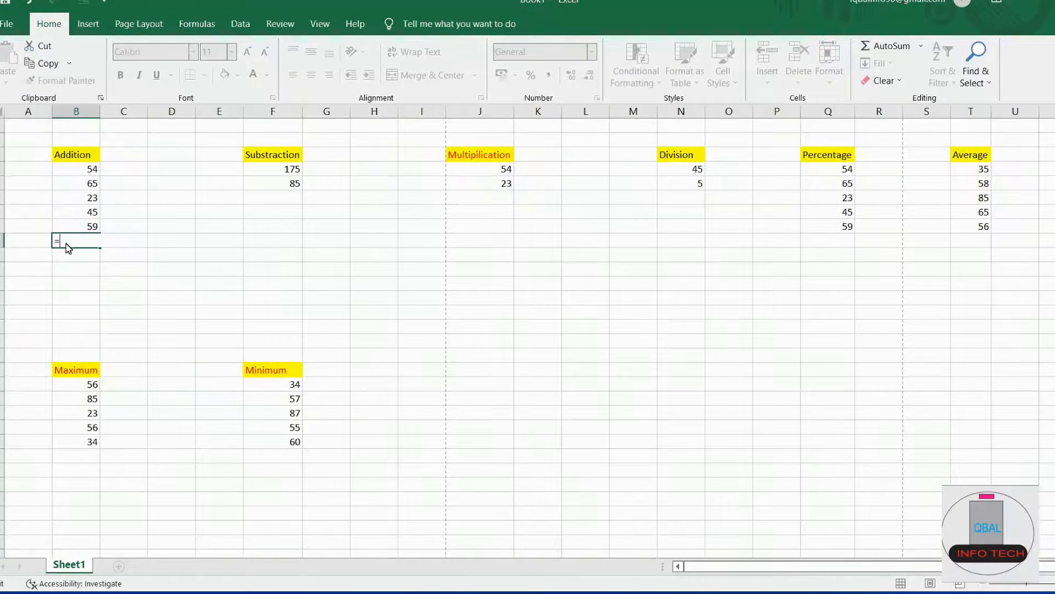
pyautogui.click(93, 172)
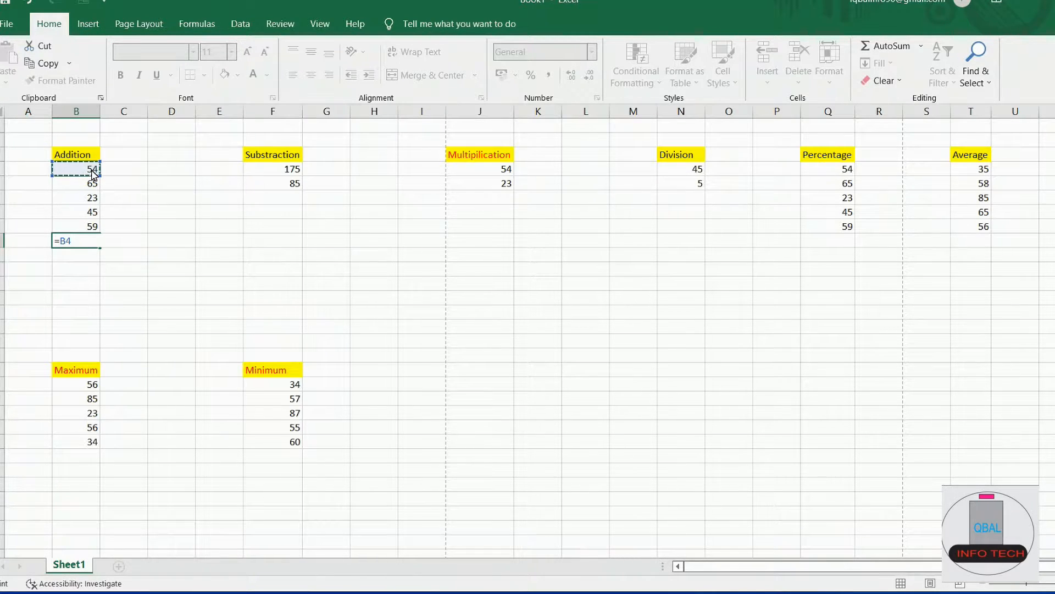
pyautogui.write('+')
pyautogui.click(96, 197)
pyautogui.click(95, 185)
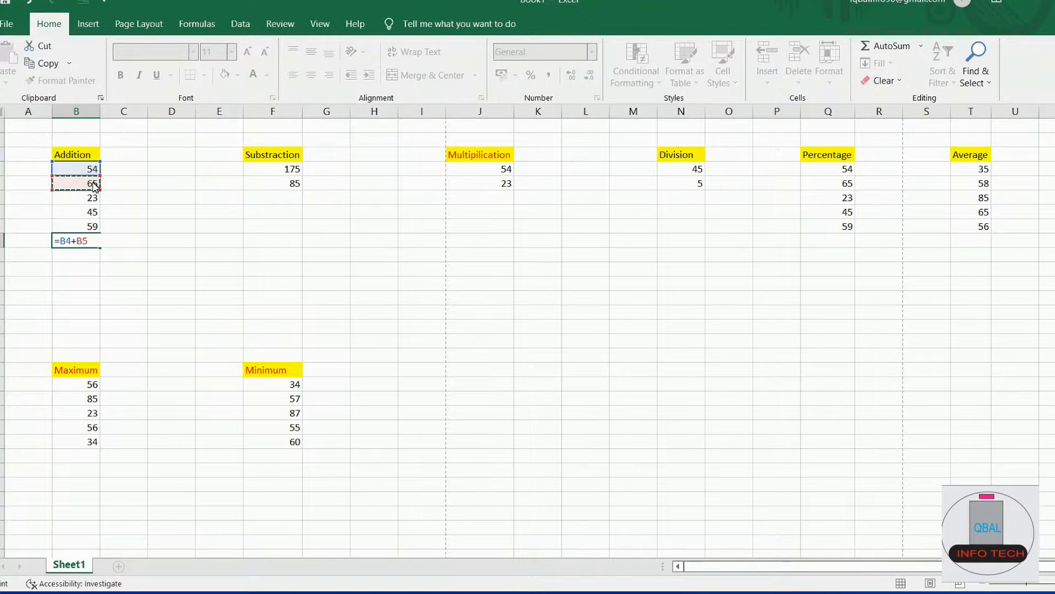
pyautogui.write('+')
pyautogui.click(90, 203)
pyautogui.write('+')
pyautogui.click(93, 214)
pyautogui.write('+')
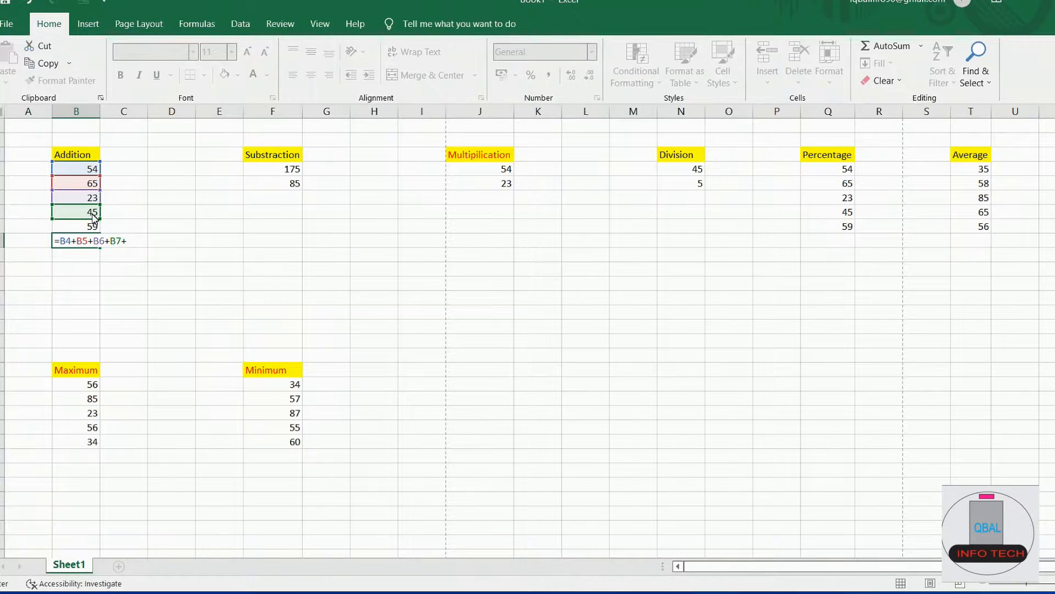
pyautogui.click(88, 225)
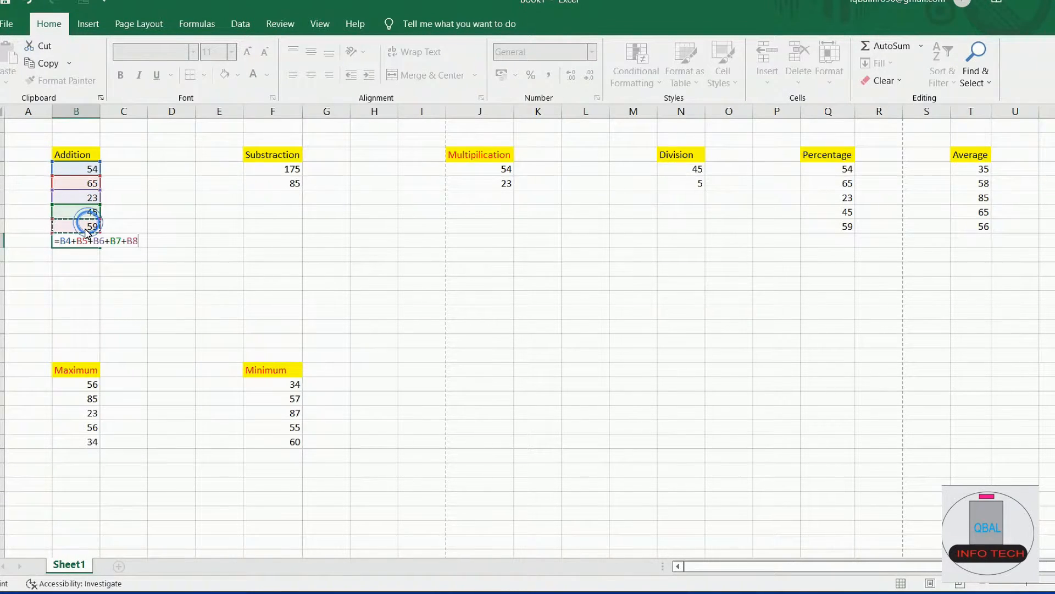
pyautogui.press('Return')
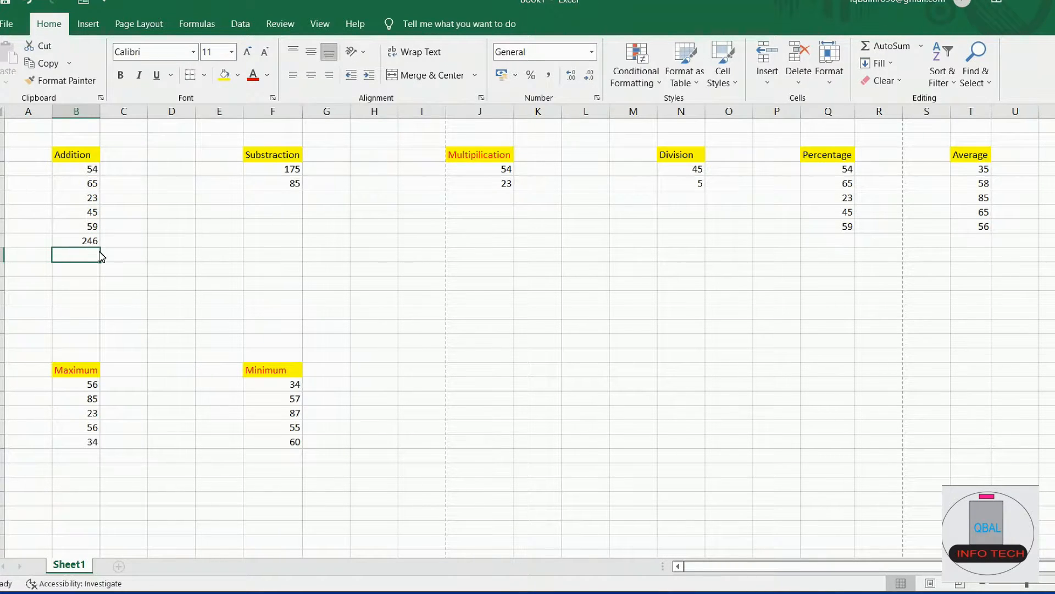
# Step: Reopen the cell-by-cell formula in B9 and delete all of it
pyautogui.doubleClick(93, 242)
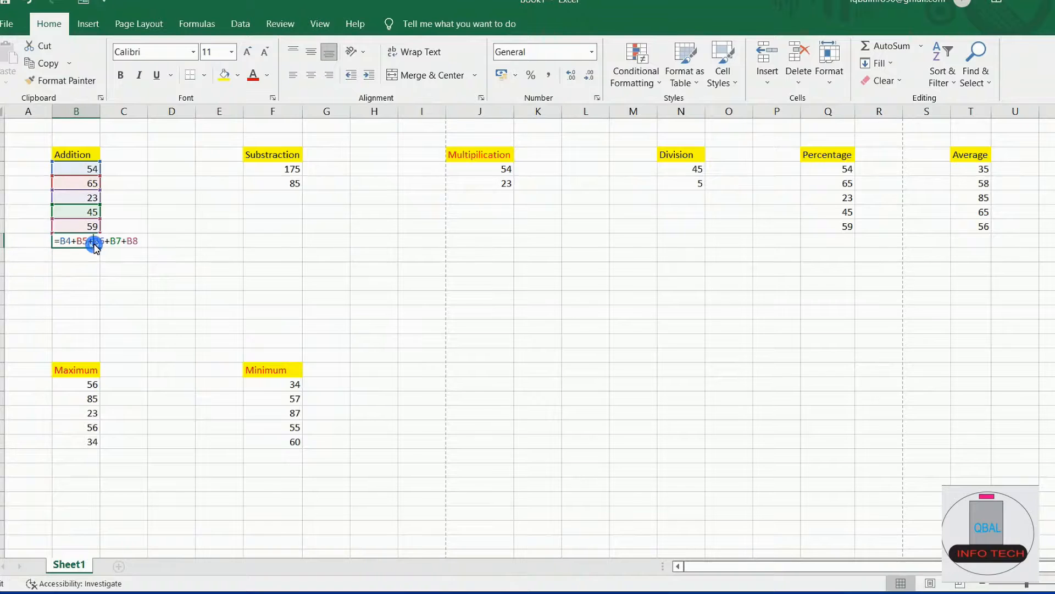
pyautogui.click(84, 259)
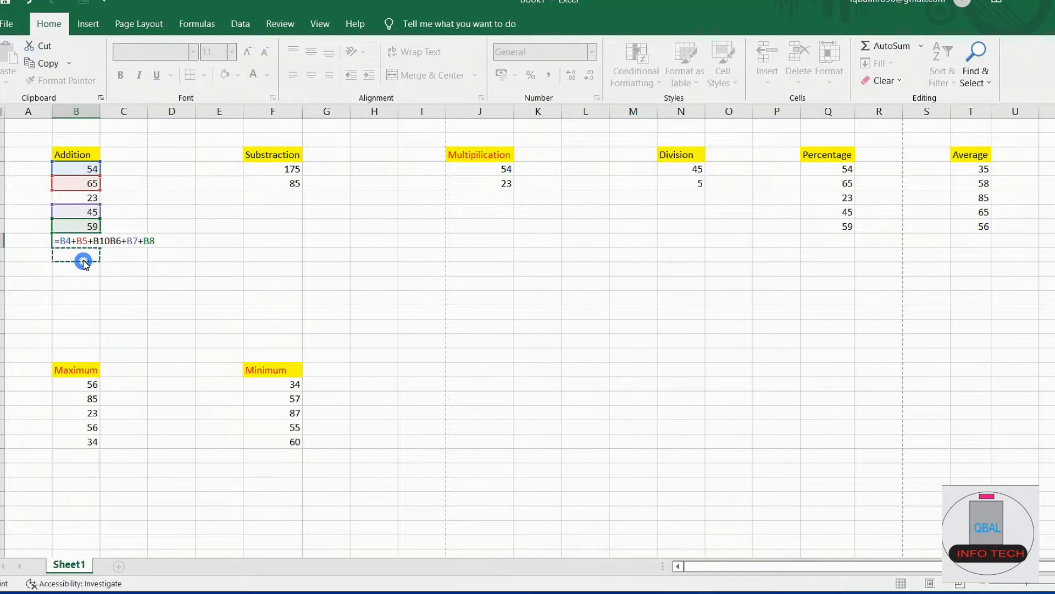
pyautogui.press('Right')
pyautogui.press('Right')
pyautogui.press('Right')
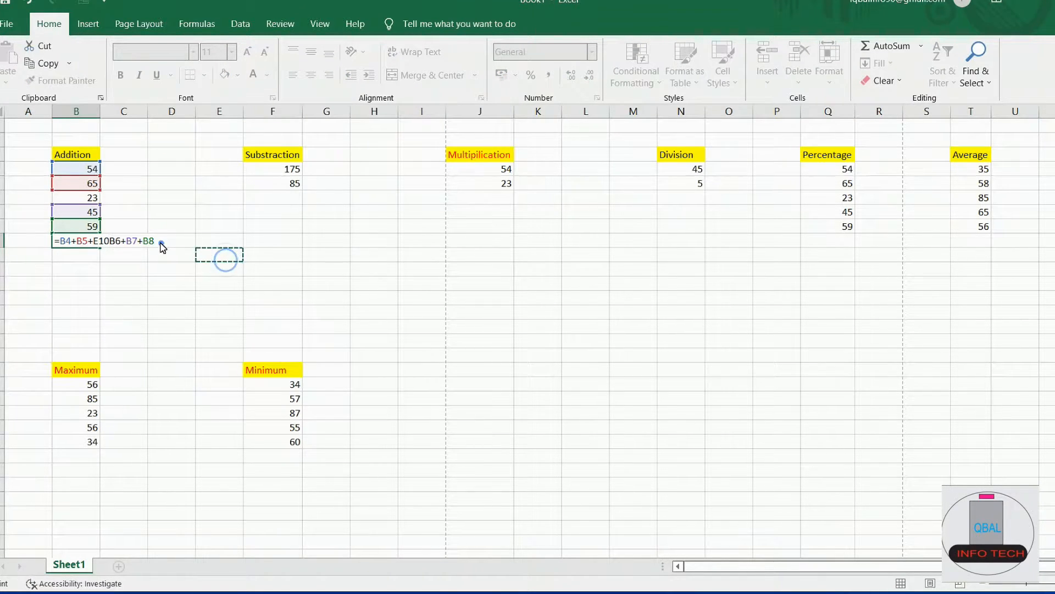
pyautogui.click(161, 242)
pyautogui.moveTo(158, 243); pyautogui.dragTo(48, 250)
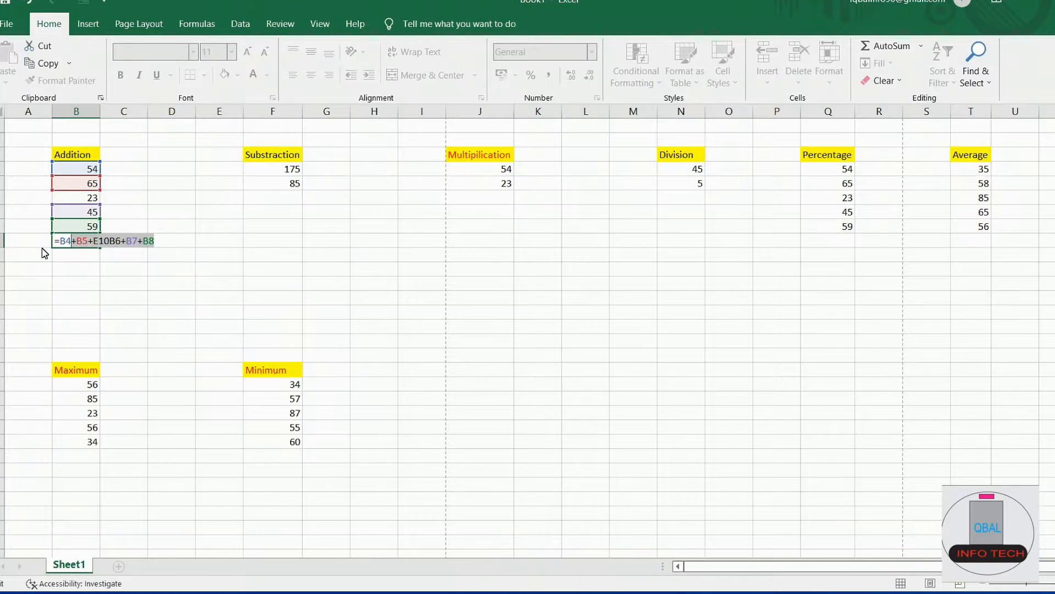
pyautogui.press('BackSpace')
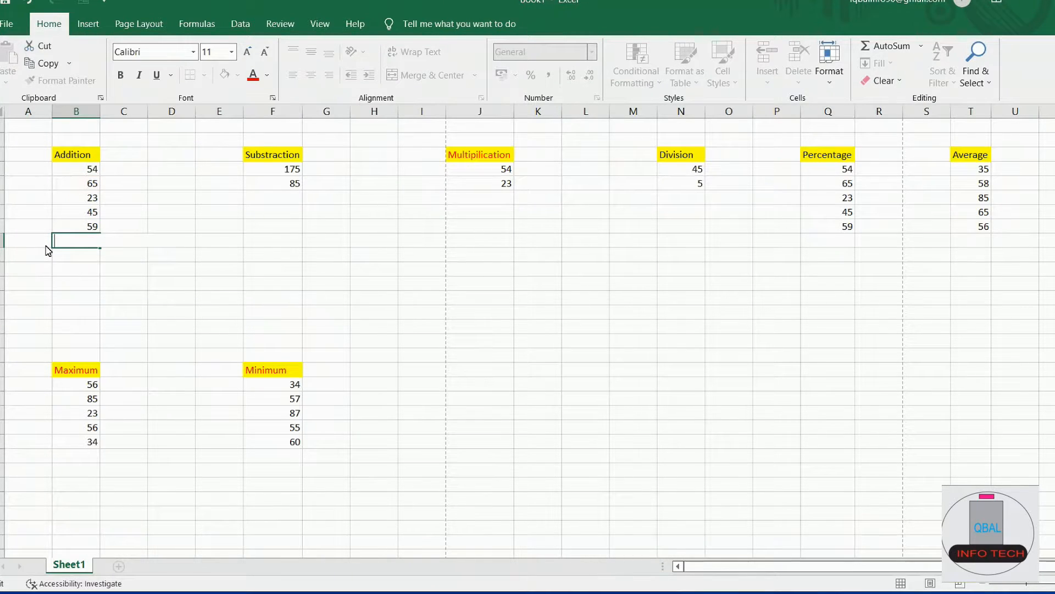
# Step: Total the Addition values in cell B9 using the SUM function over B4:B8
pyautogui.write('=')
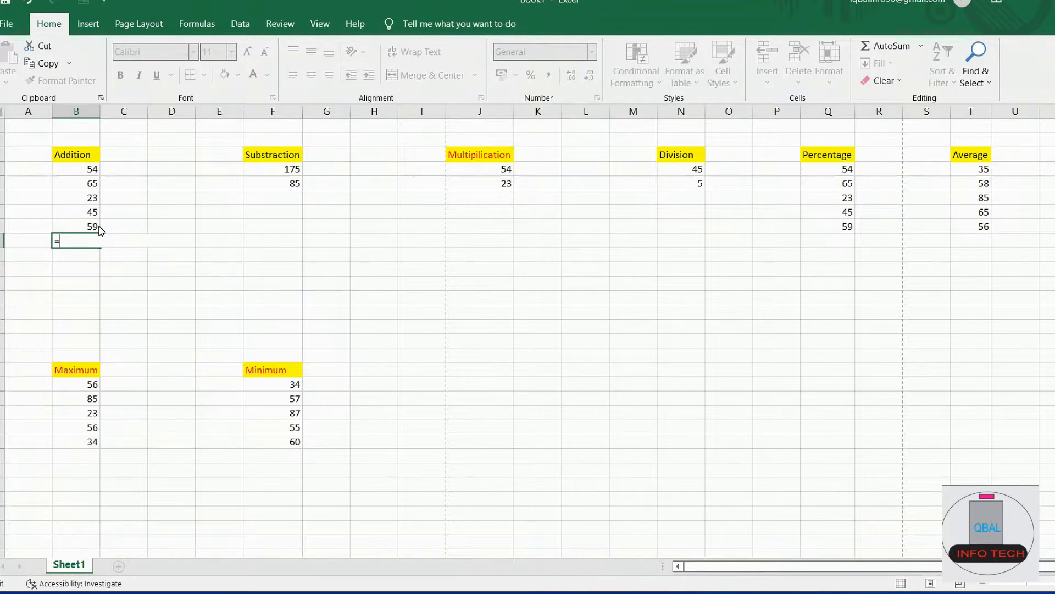
pyautogui.write('sum')
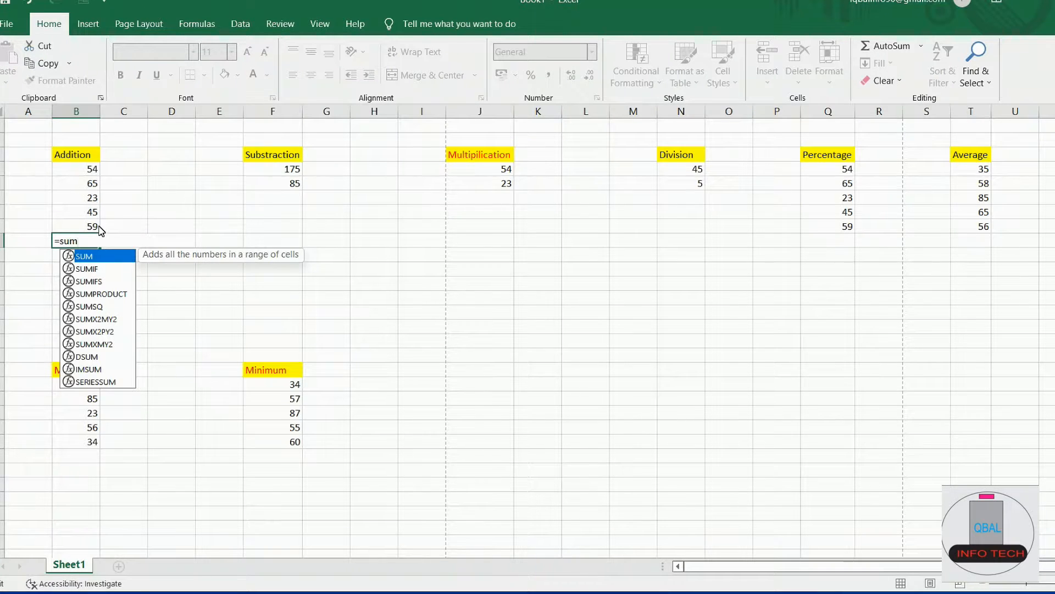
pyautogui.press('Tab')
pyautogui.moveTo(95, 173); pyautogui.dragTo(97, 227)
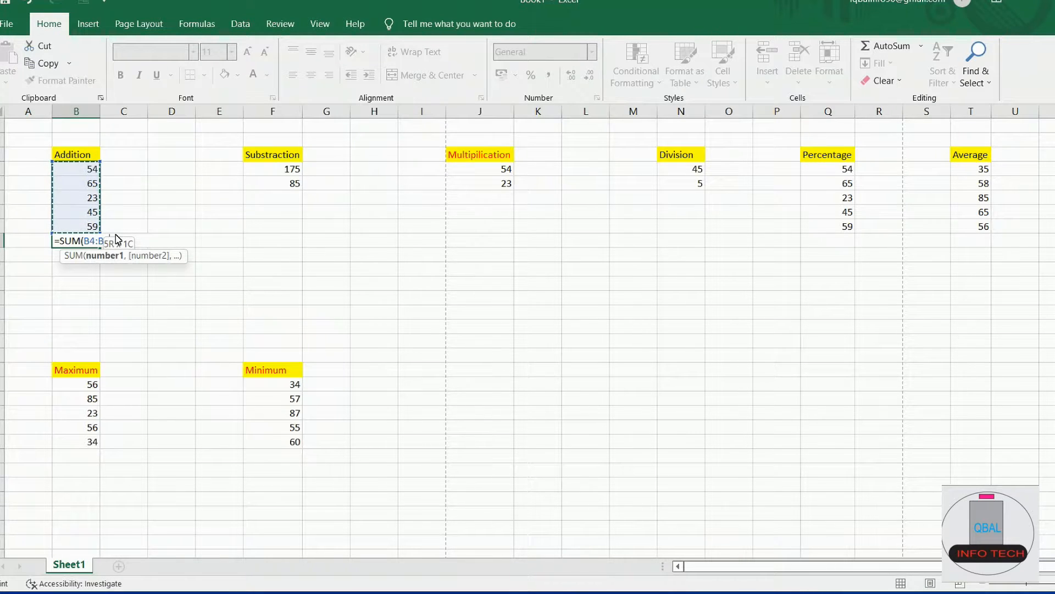
pyautogui.write(')')
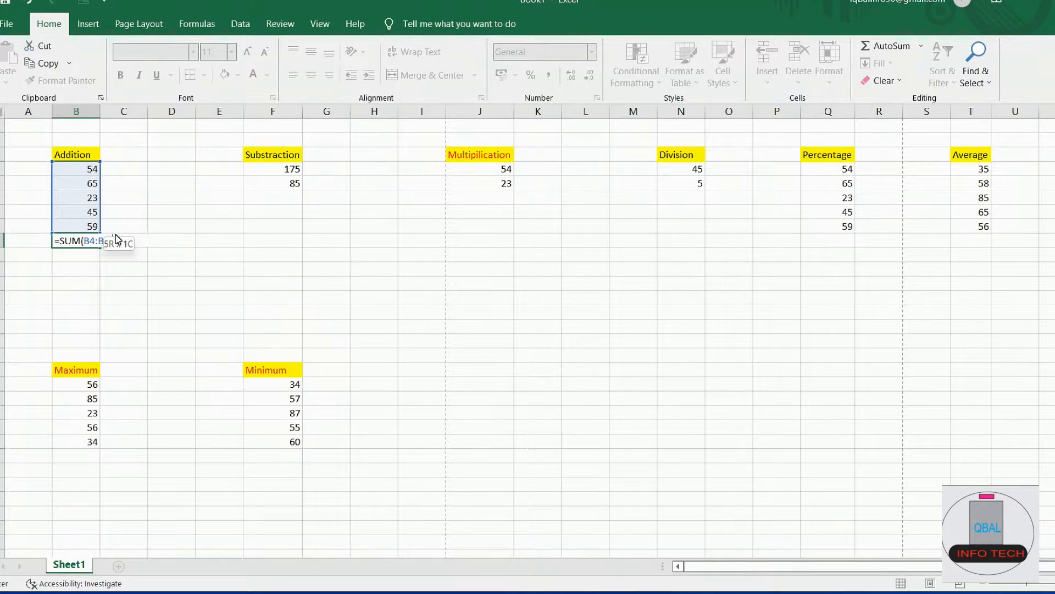
pyautogui.press('Return')
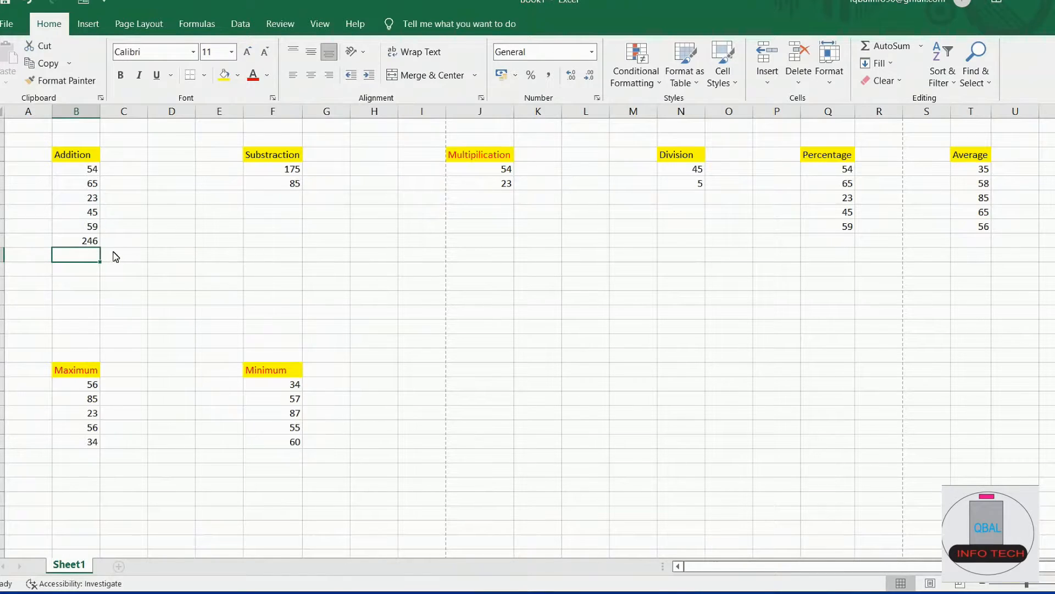
# Step: Subtract the second Substraction value from the first in cell F6 with the formula =F4-F5
pyautogui.click(287, 199)
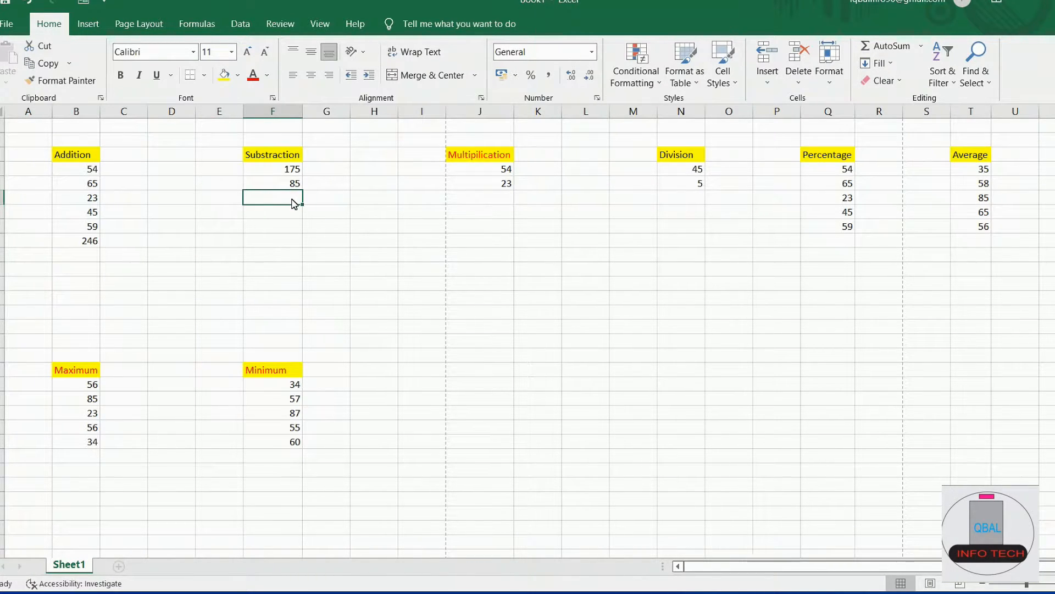
pyautogui.write('=')
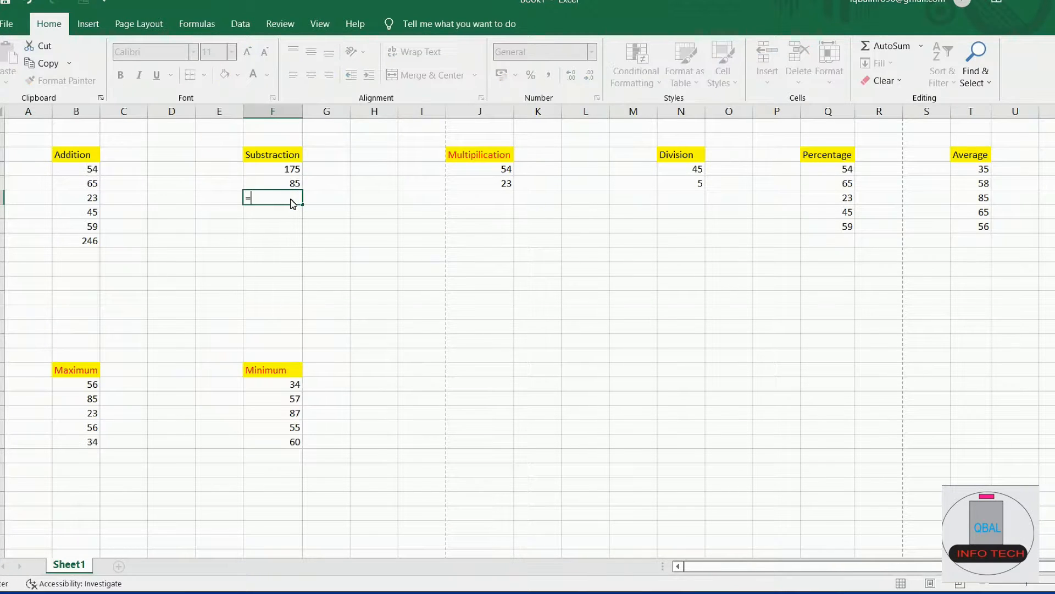
pyautogui.click(292, 171)
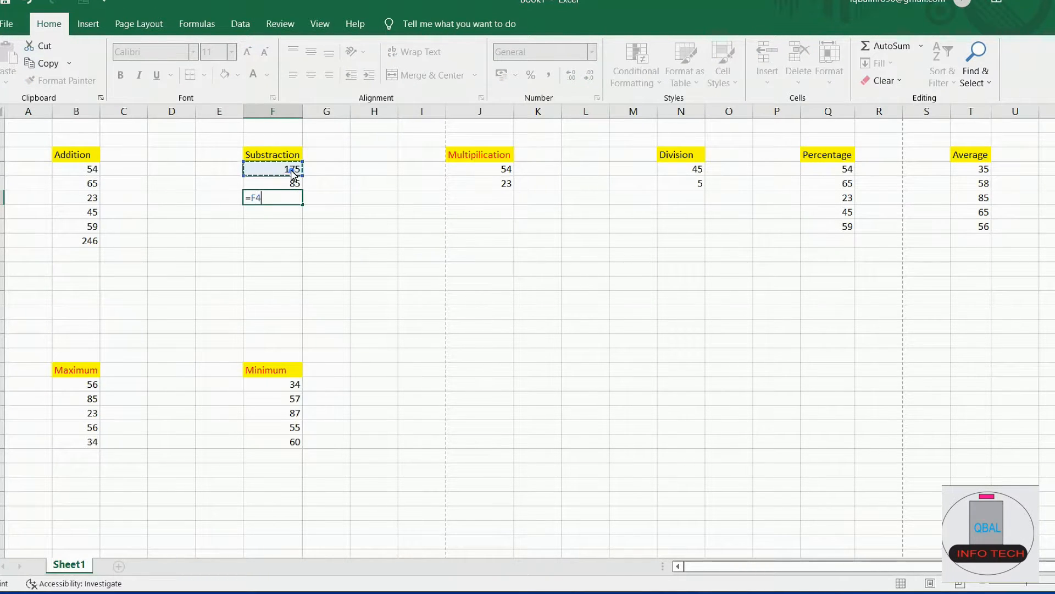
pyautogui.write('-')
pyautogui.click(292, 185)
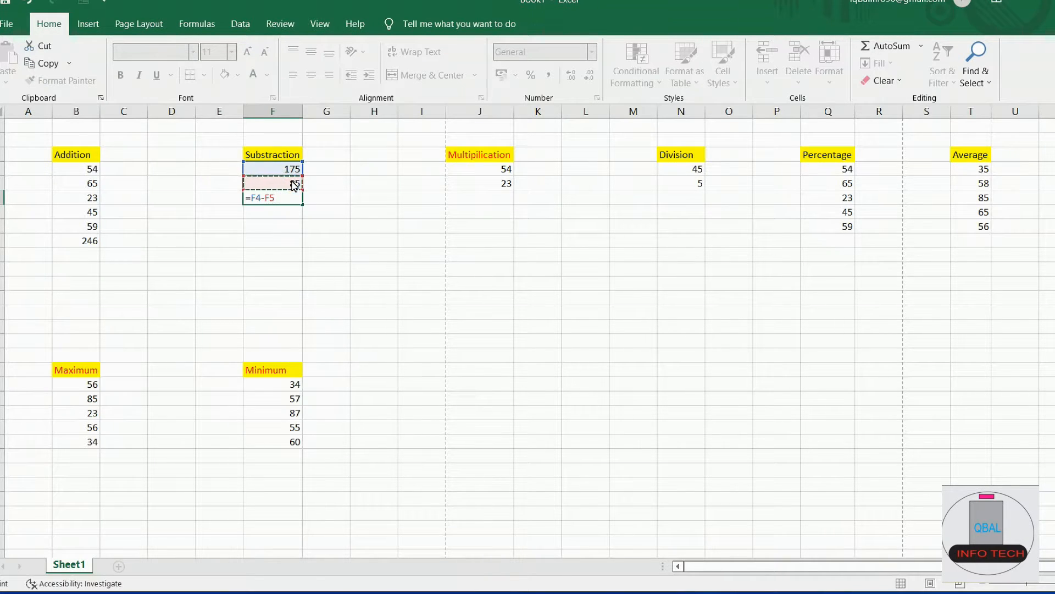
pyautogui.press('Return')
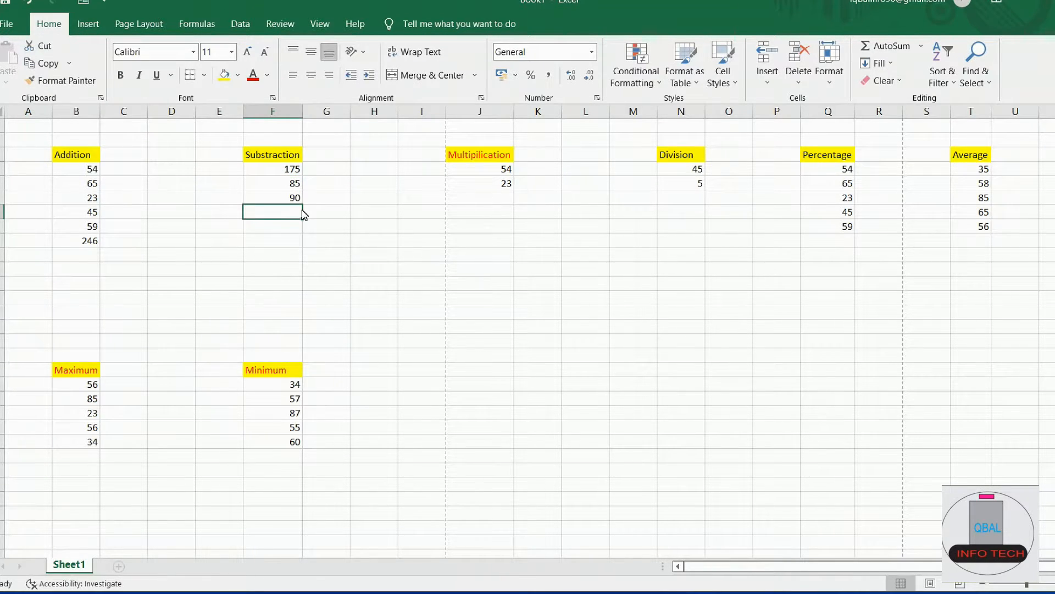
# Step: Multiply the two Multiplication values in cell J6 with the formula =J4*J5
pyautogui.click(475, 199)
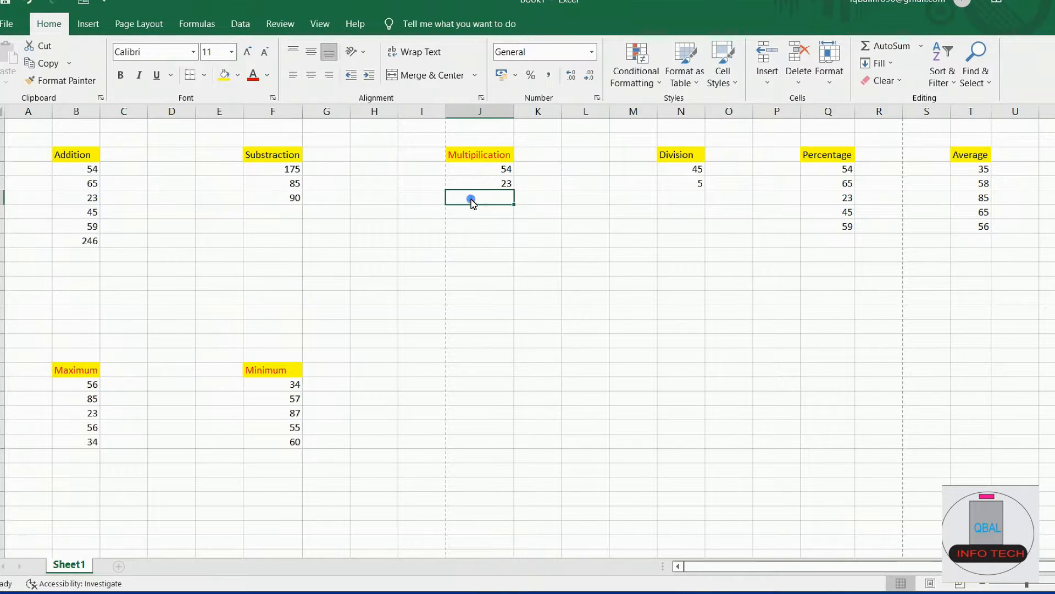
pyautogui.write('=')
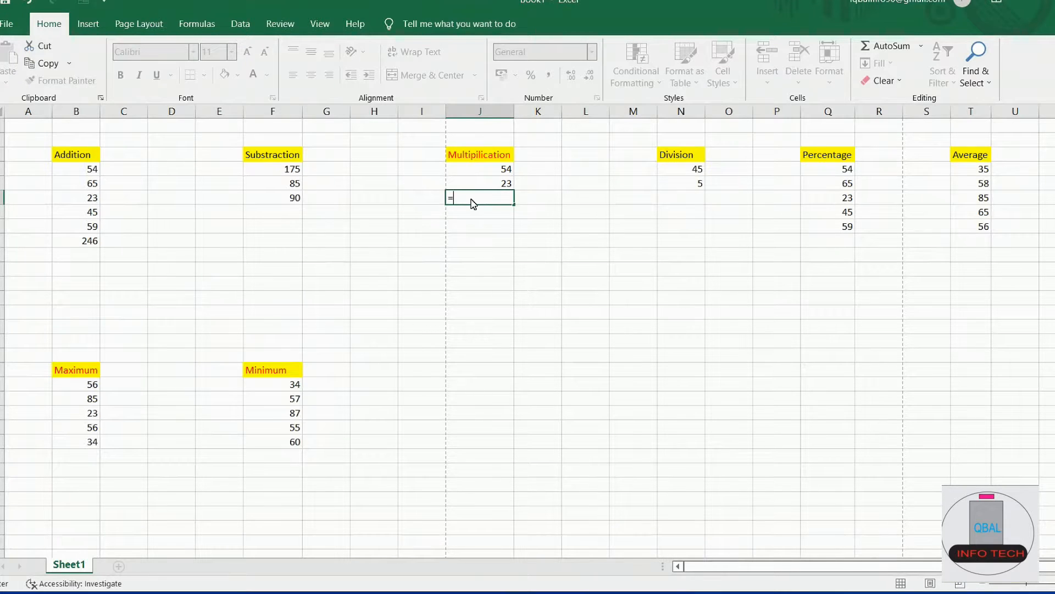
pyautogui.click(503, 173)
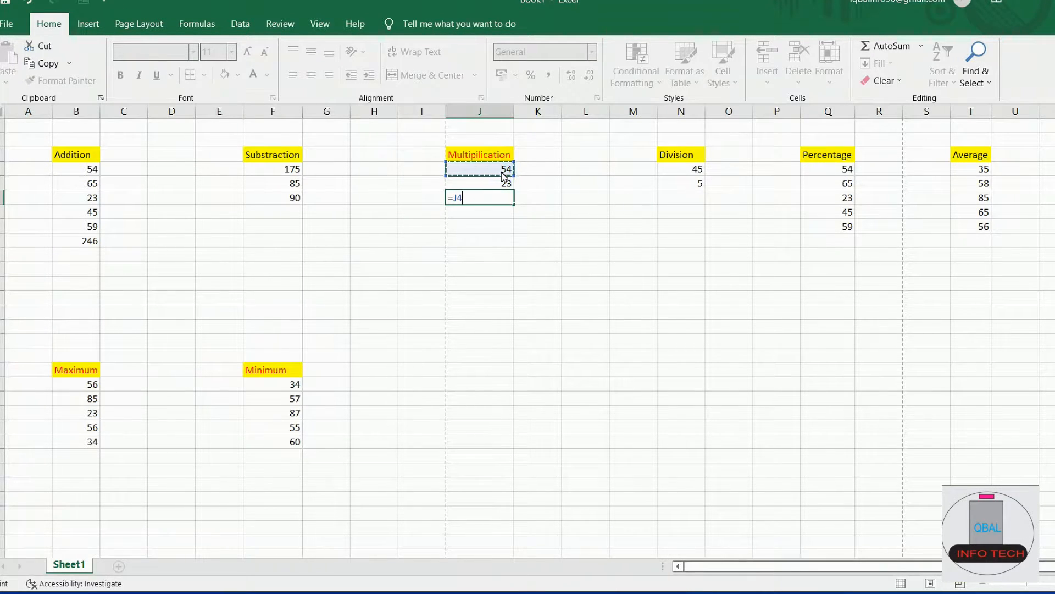
pyautogui.write('*')
pyautogui.click(505, 184)
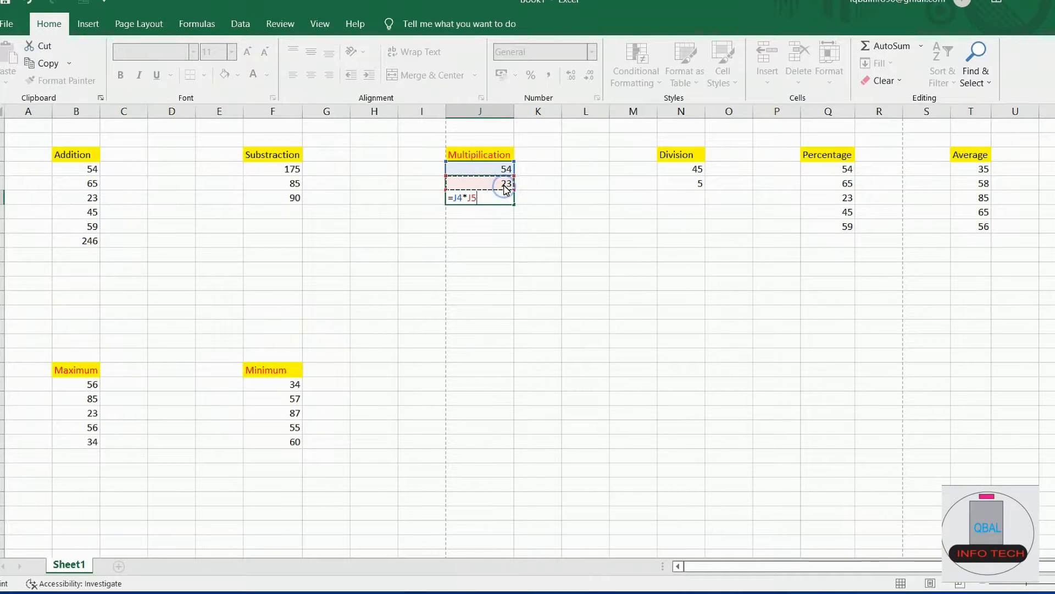
pyautogui.press('Return')
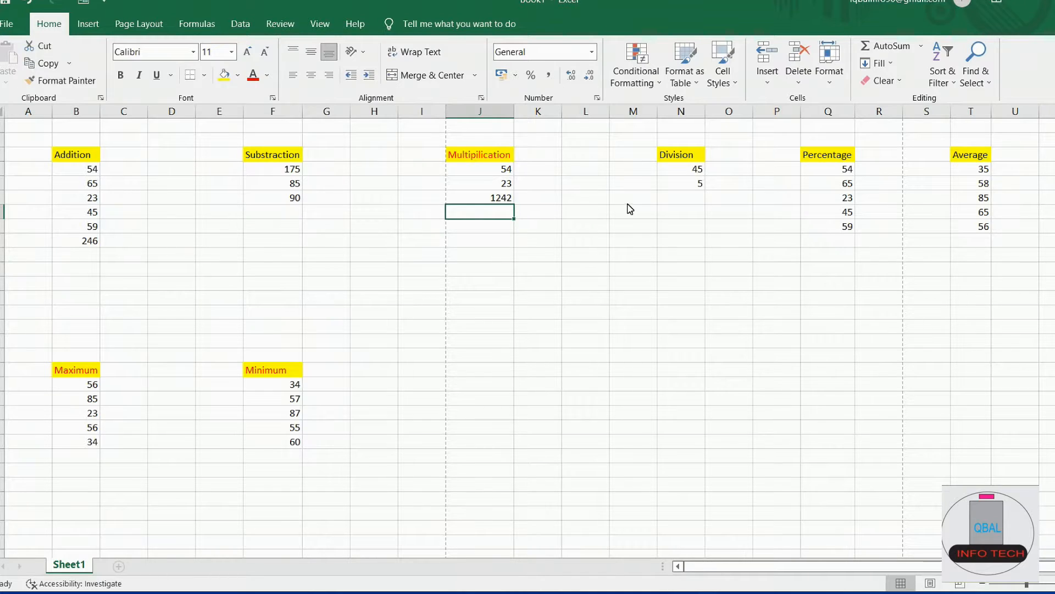
# Step: Divide the first Division value by the second in cell N6 with the formula =N4/N5
pyautogui.click(685, 203)
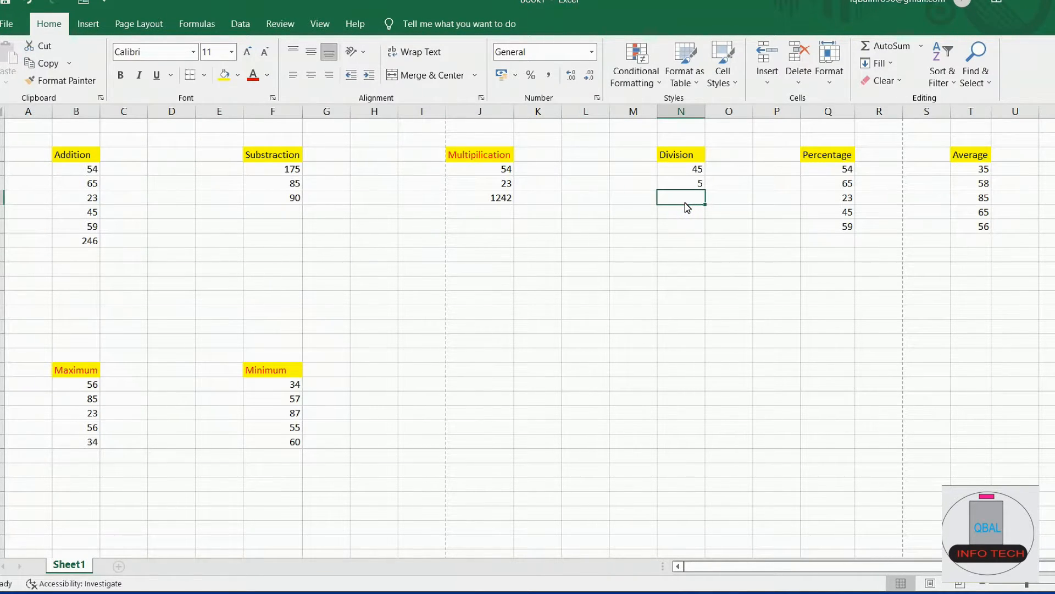
pyautogui.write('=')
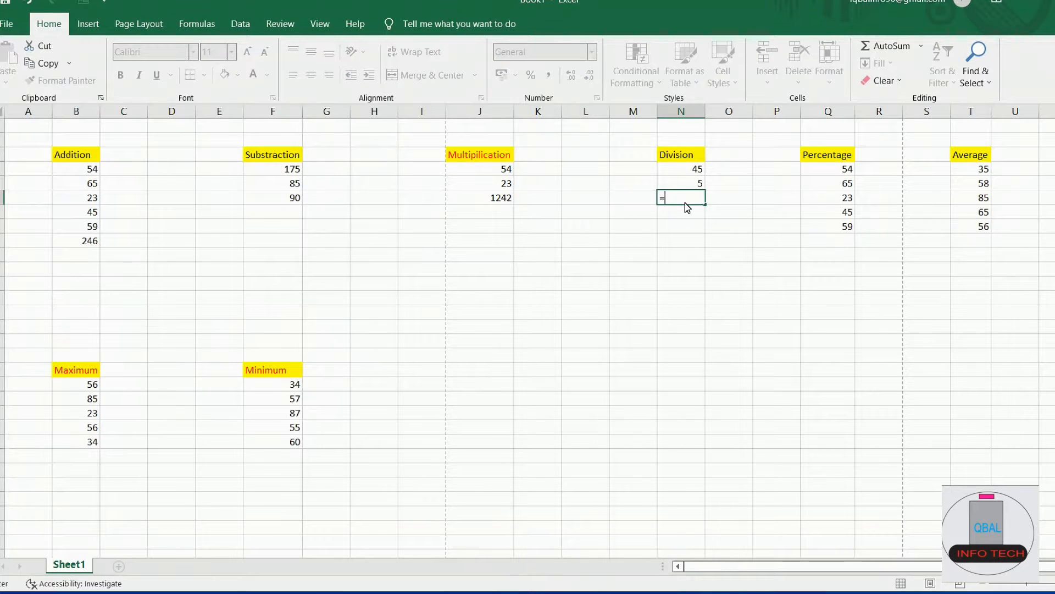
pyautogui.click(695, 175)
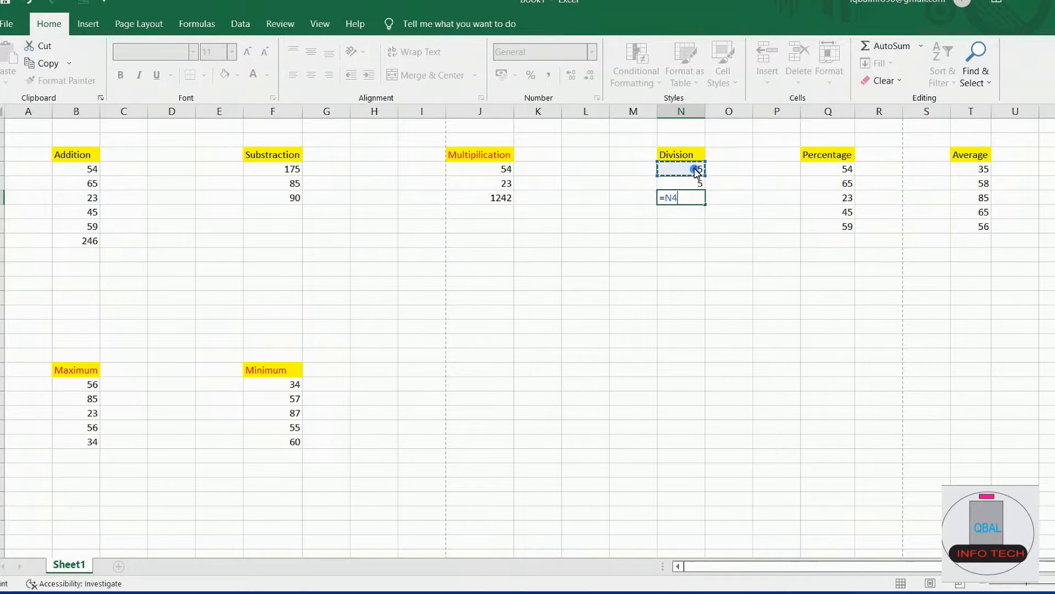
pyautogui.write('/')
pyautogui.click(701, 185)
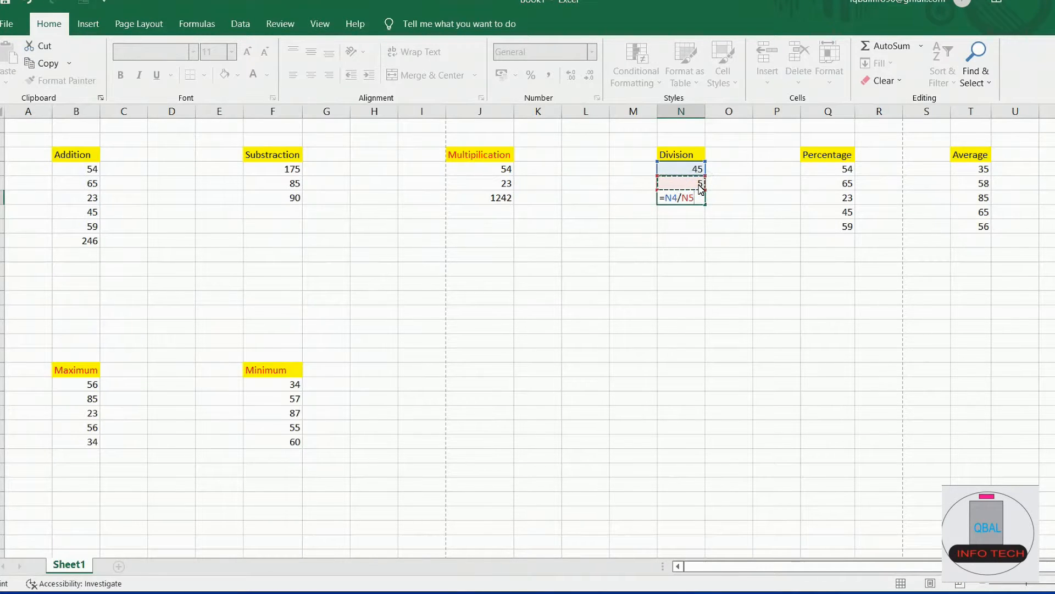
pyautogui.press('Return')
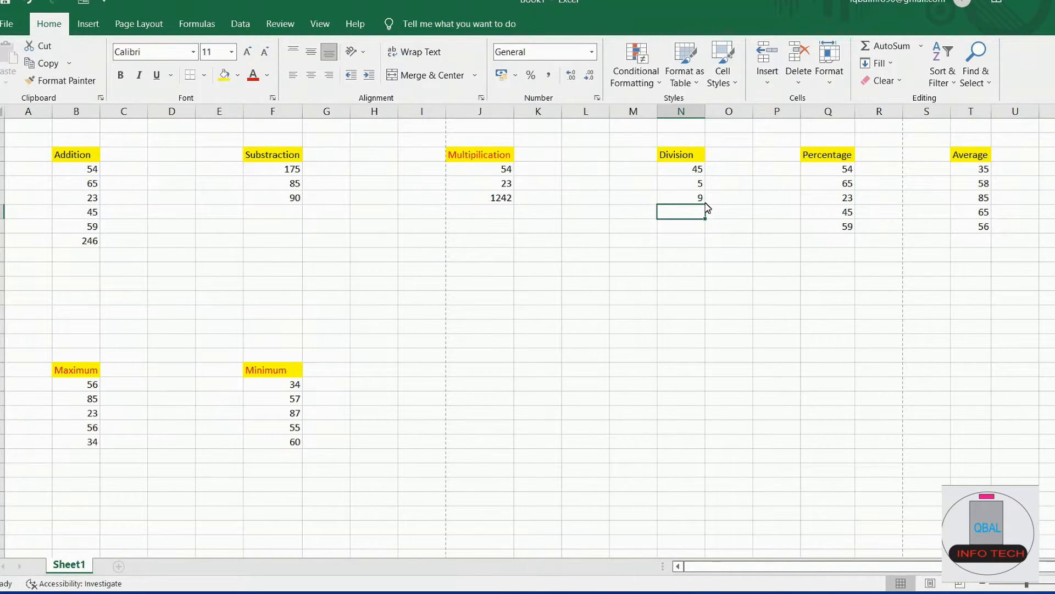
# Step: Calculate the percentage in cell Q9 by dividing the Addition total by 500 with the formula =B9/500
pyautogui.click(847, 227)
pyautogui.click(842, 245)
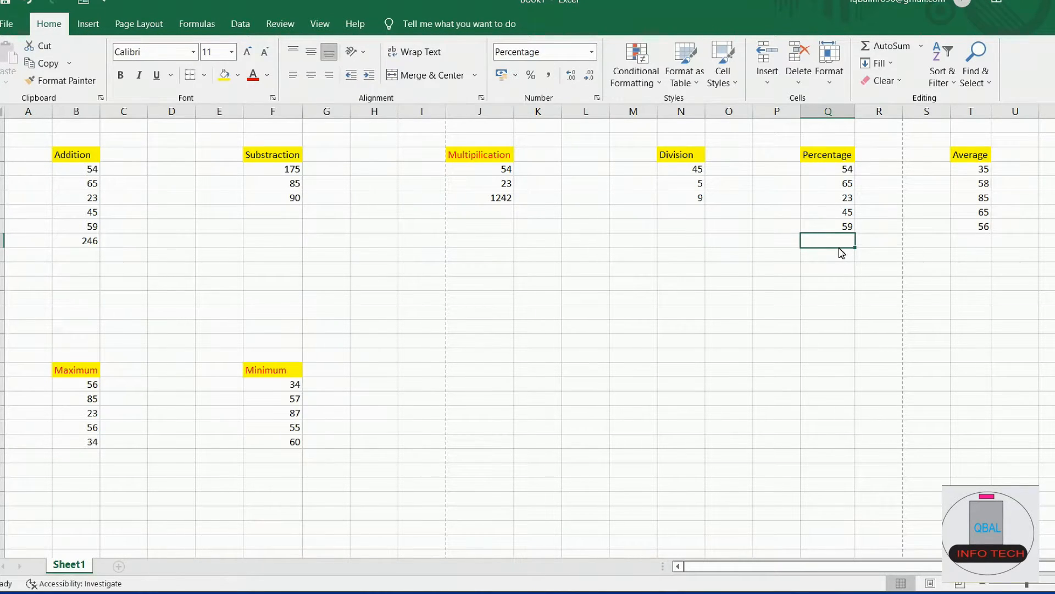
pyautogui.click(89, 240)
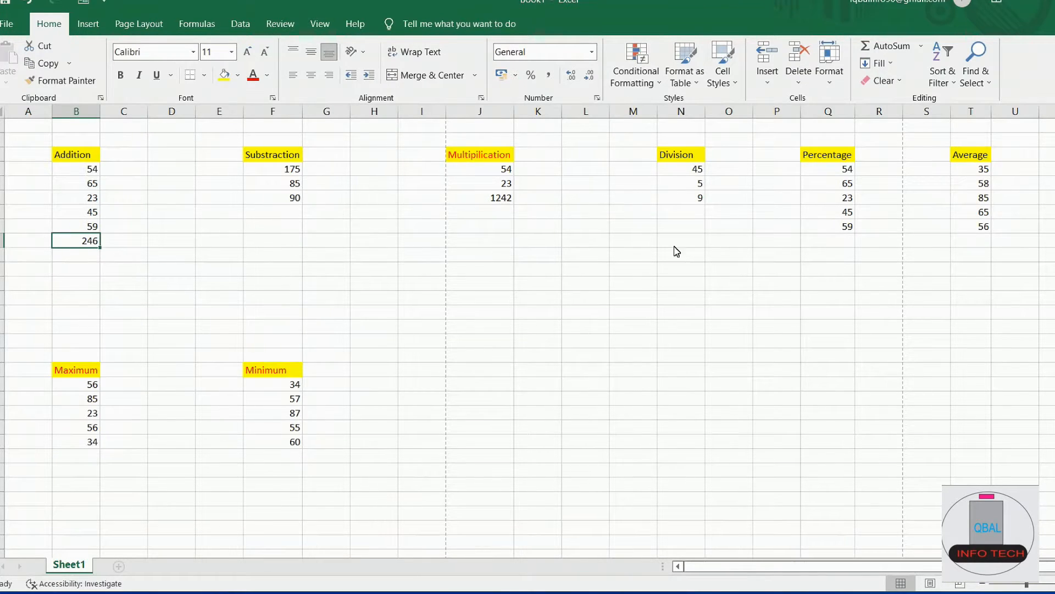
pyautogui.click(822, 244)
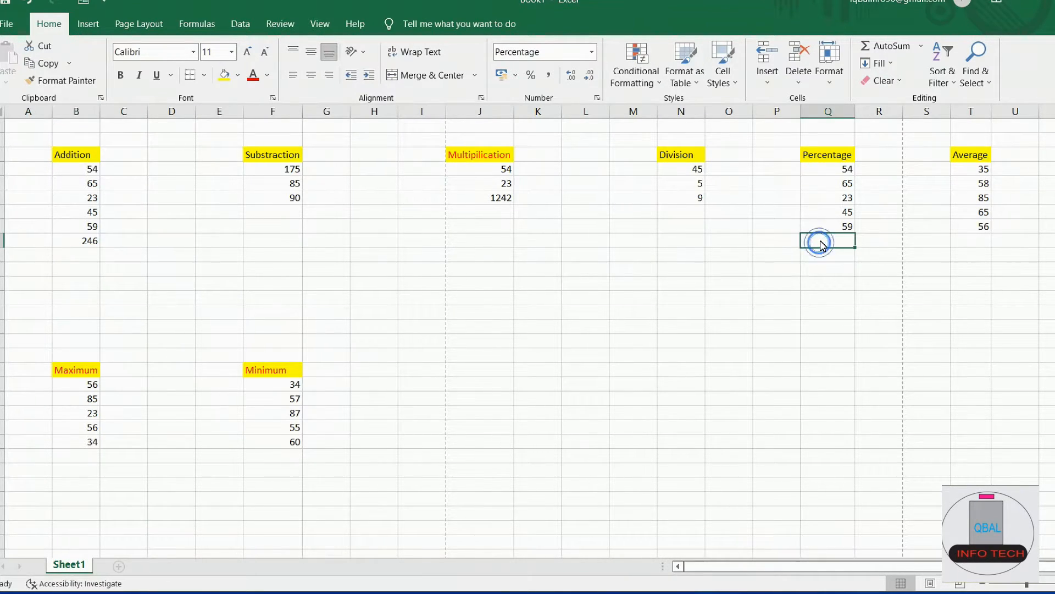
pyautogui.click(823, 245)
pyautogui.write('=')
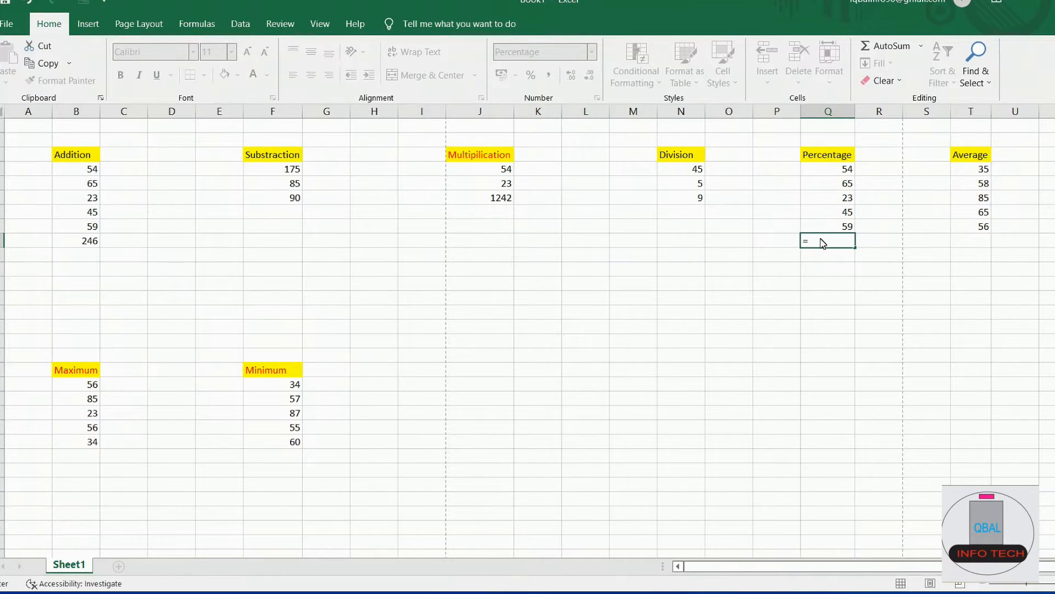
pyautogui.click(89, 241)
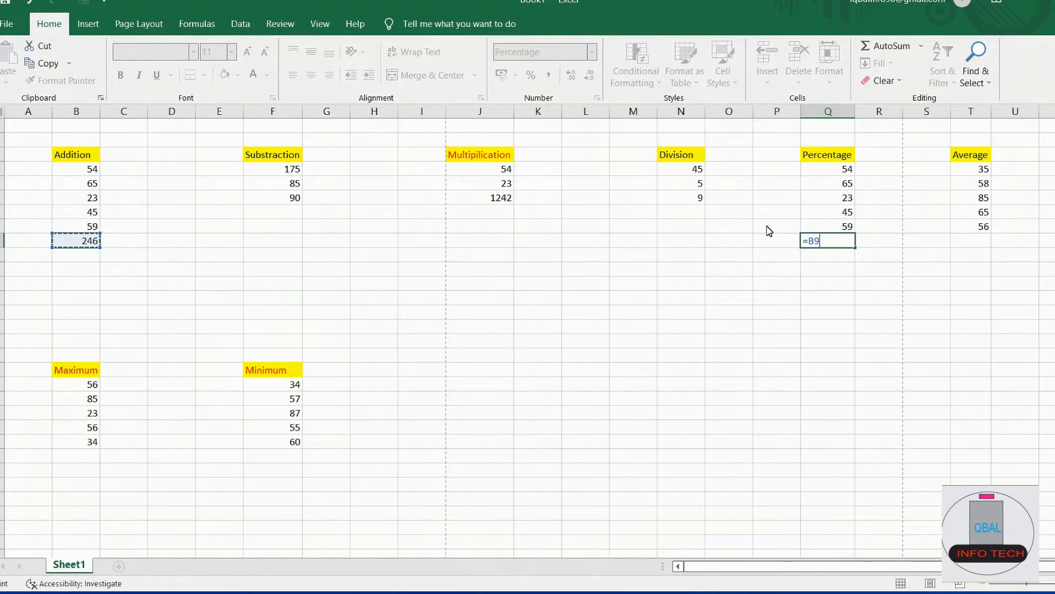
pyautogui.write('/500')
pyautogui.press('Return')
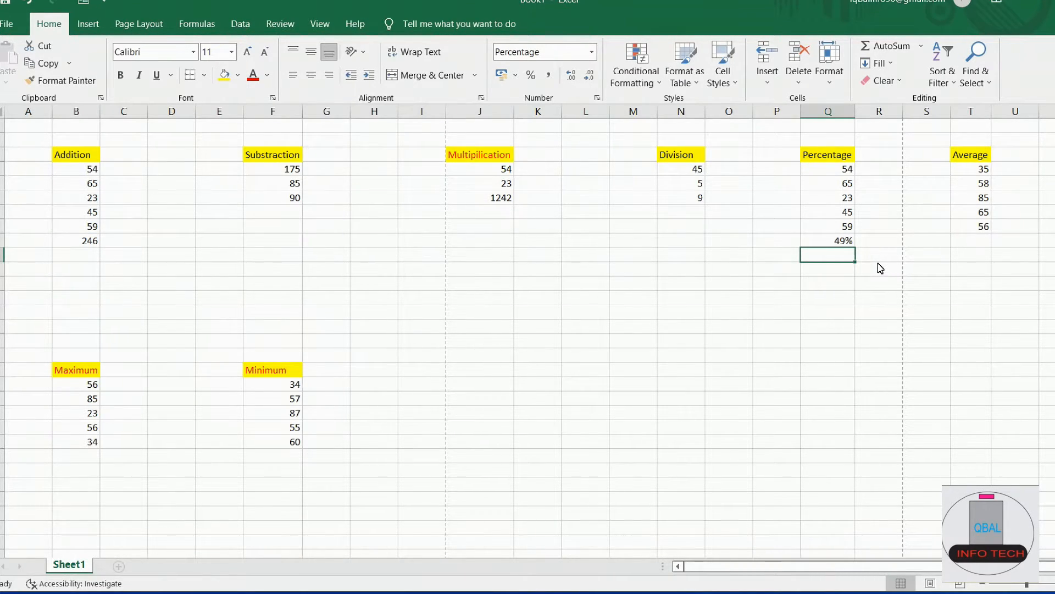
# Step: Erase the percentage formula in Q9 back to its equals sign and rebuild it as =B9/500
pyautogui.doubleClick(851, 242)
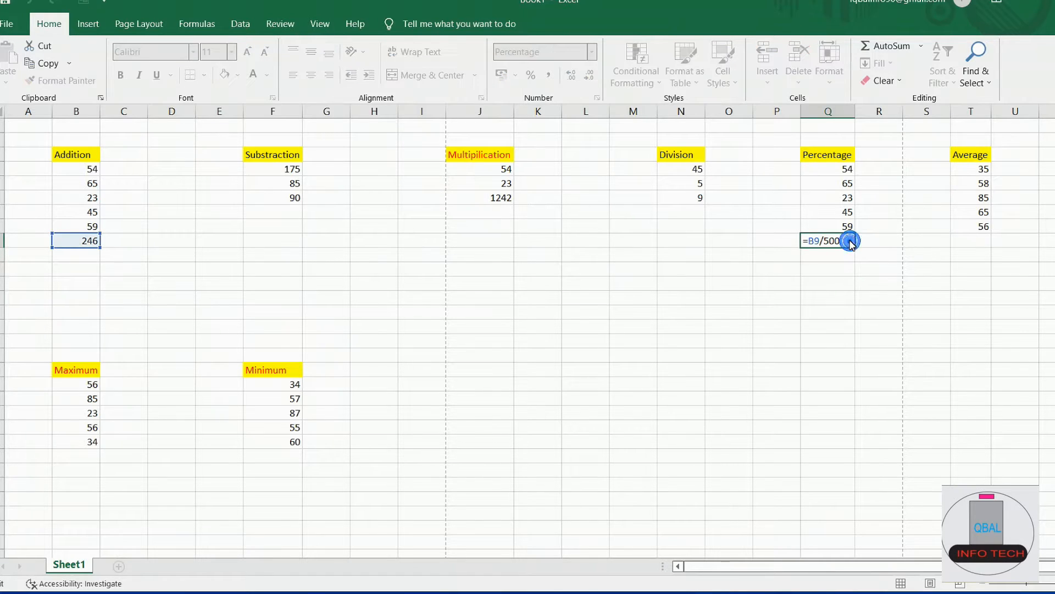
pyautogui.press('BackSpace')
pyautogui.press('BackSpace')
pyautogui.press('BackSpace')
pyautogui.press('BackSpace')
pyautogui.press('BackSpace')
pyautogui.press('BackSpace')
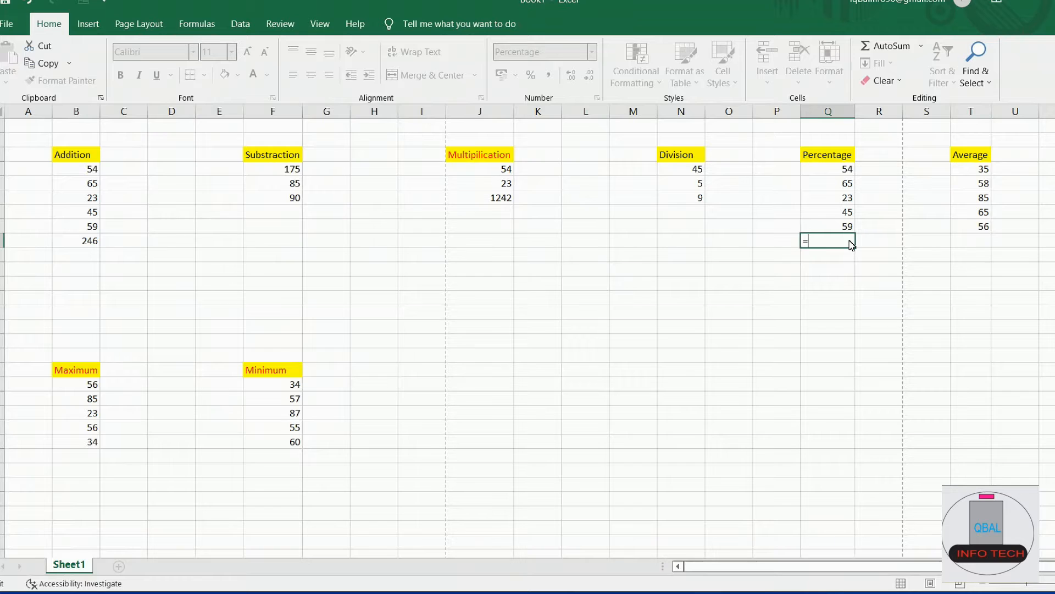
pyautogui.click(89, 246)
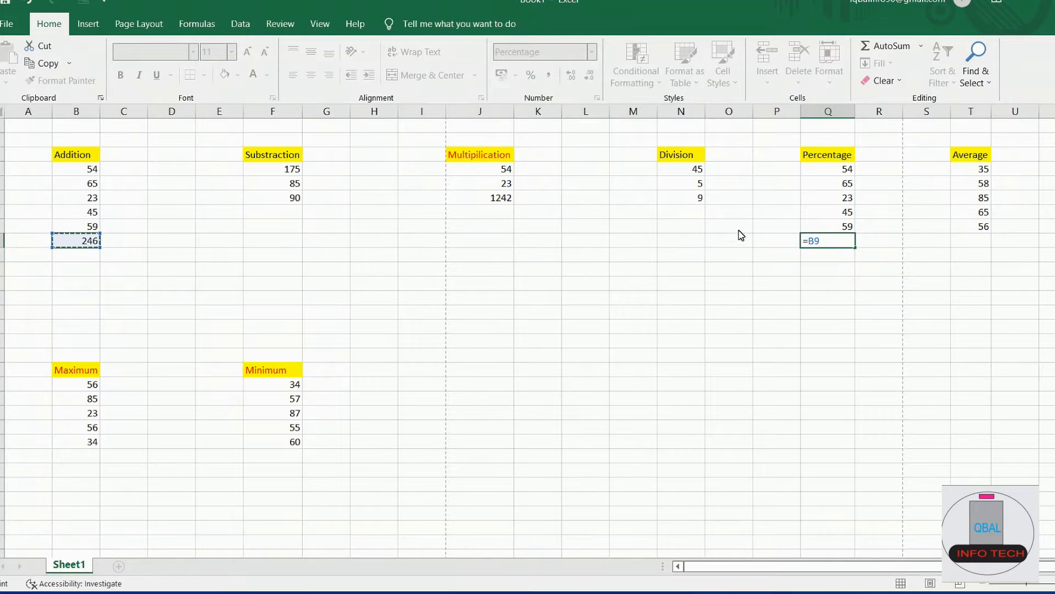
pyautogui.write('/500')
pyautogui.press('Return')
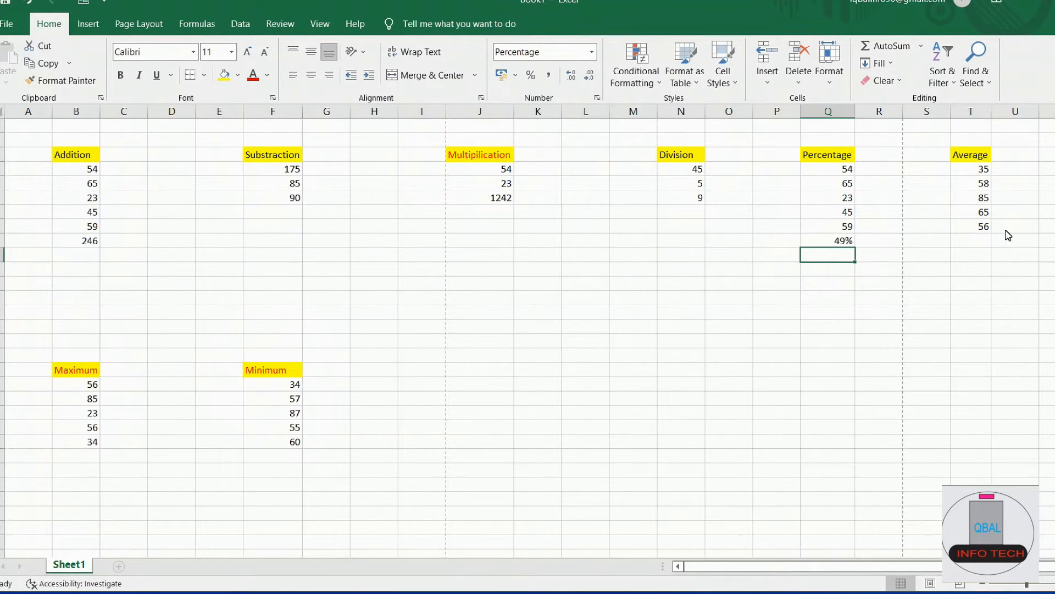
# Step: Average the five Average values in cell T9 with the AVERAGE function over T4:T8
pyautogui.click(979, 244)
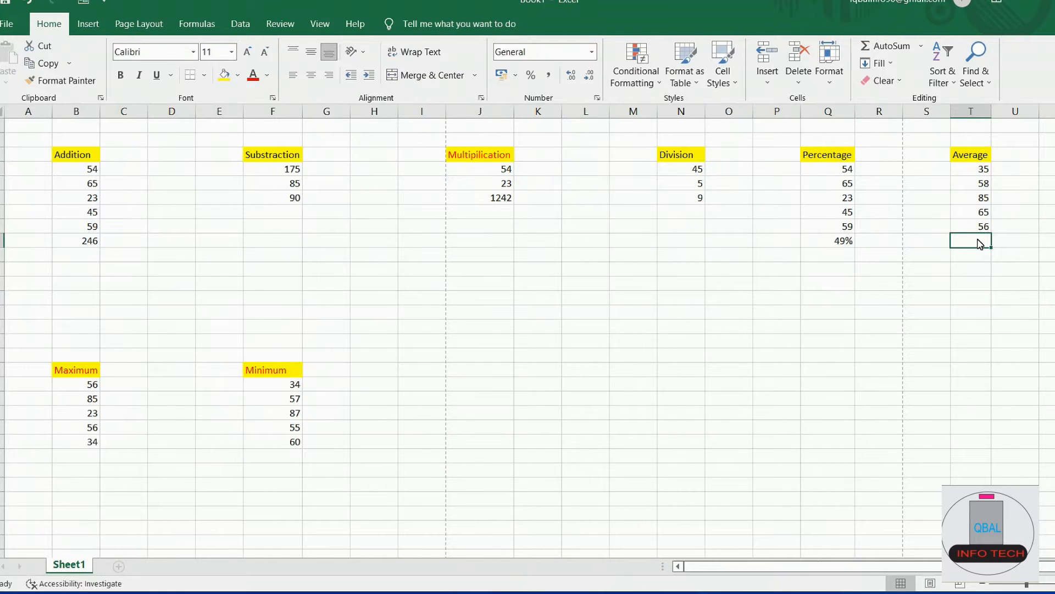
pyautogui.write('=')
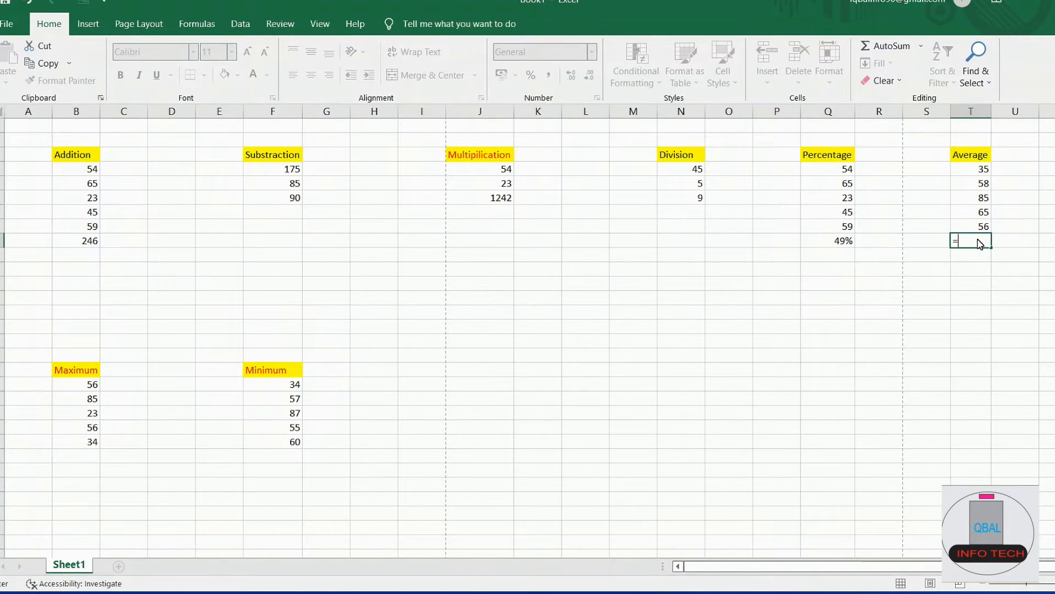
pyautogui.write('av')
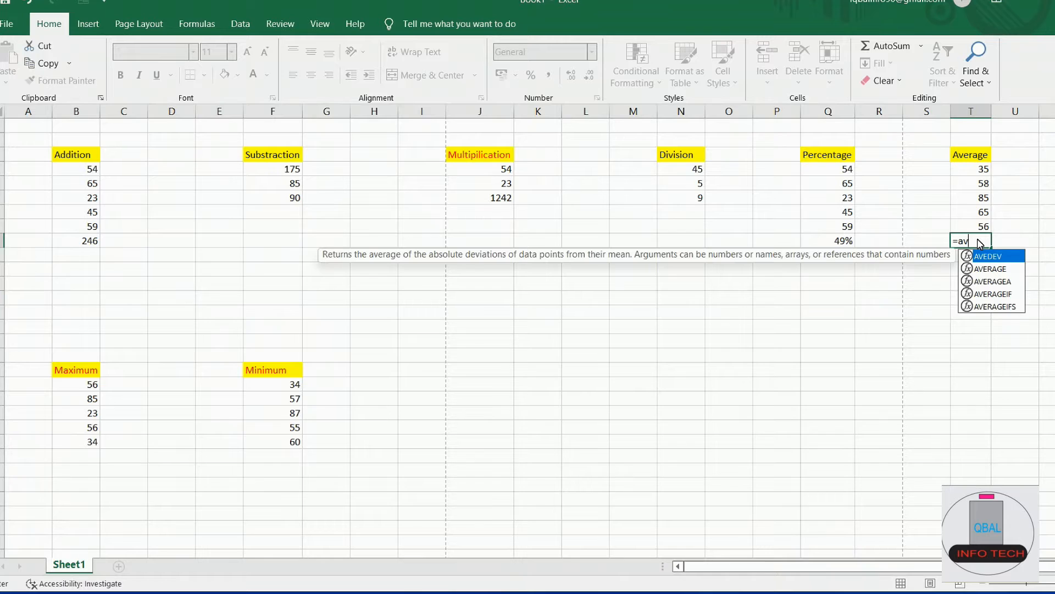
pyautogui.press('Down')
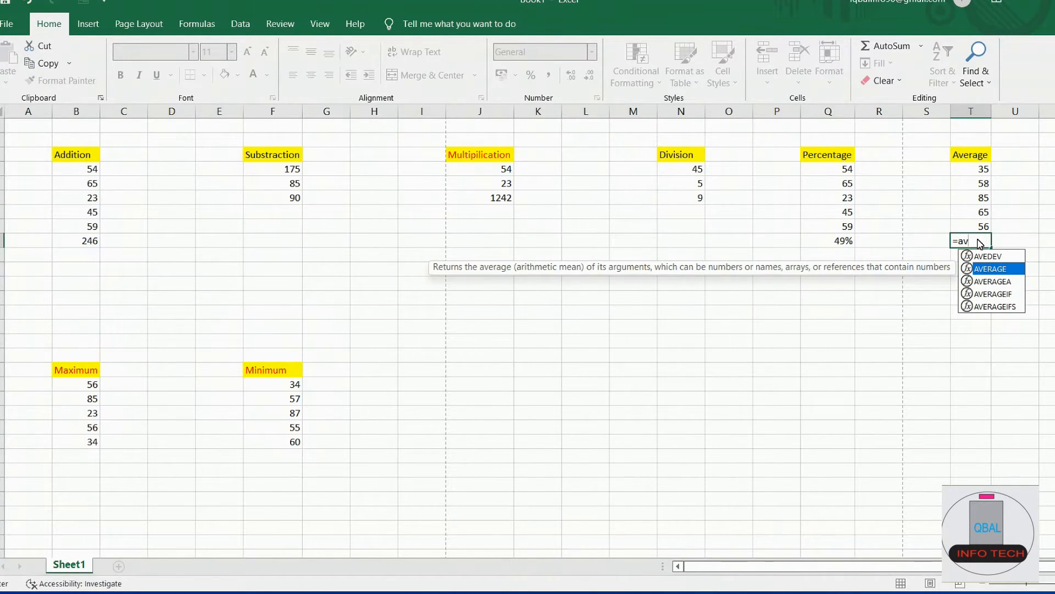
pyautogui.press('Tab')
pyautogui.moveTo(982, 170); pyautogui.dragTo(999, 228)
pyautogui.write(')')
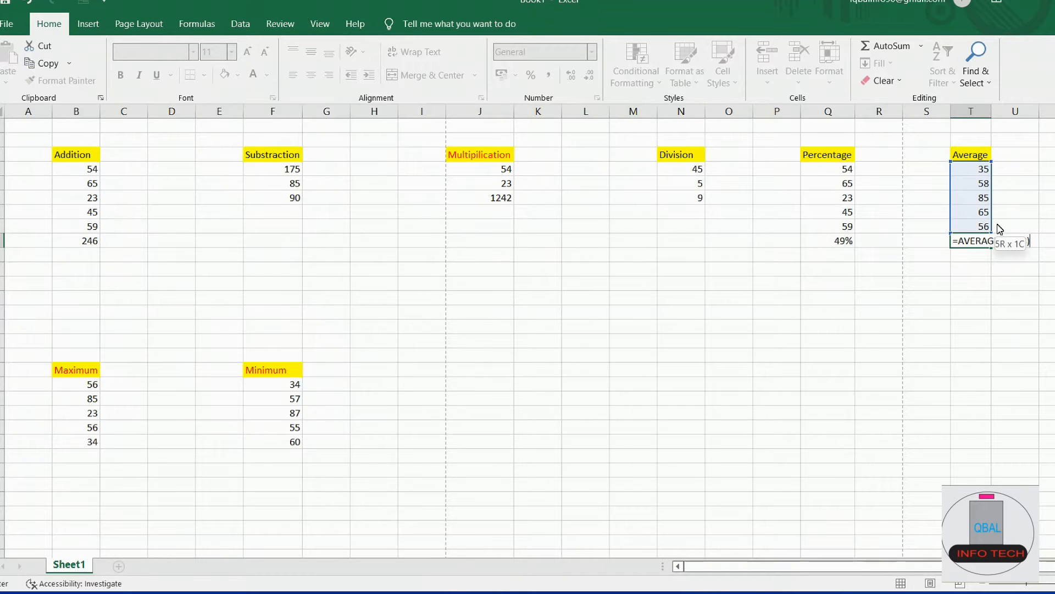
pyautogui.press('Return')
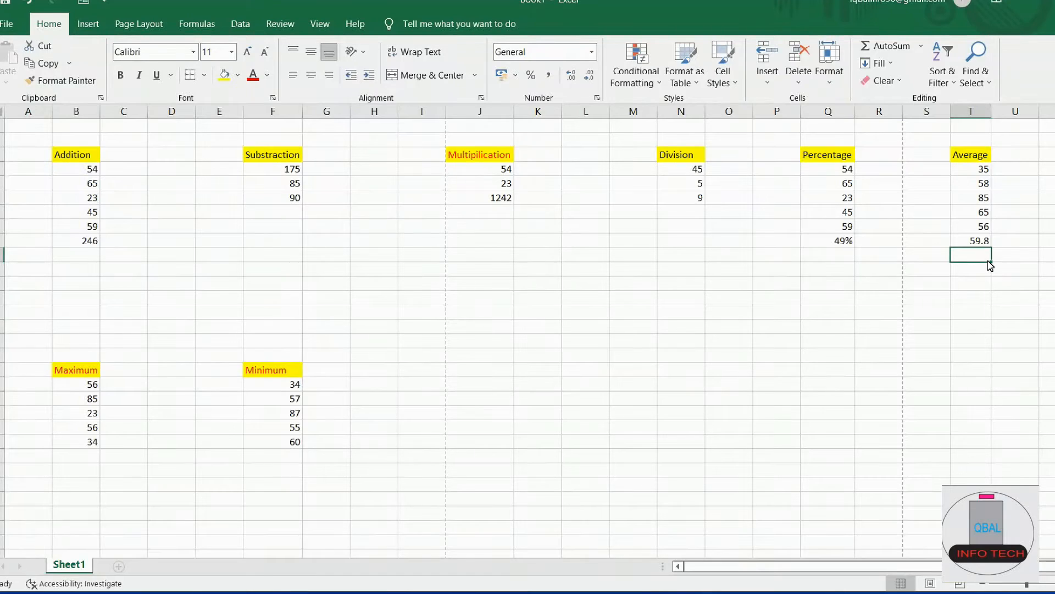
# Step: Find the largest Maximum value in cell B24 with the formula =MAX(B19:C23)
pyautogui.click(92, 456)
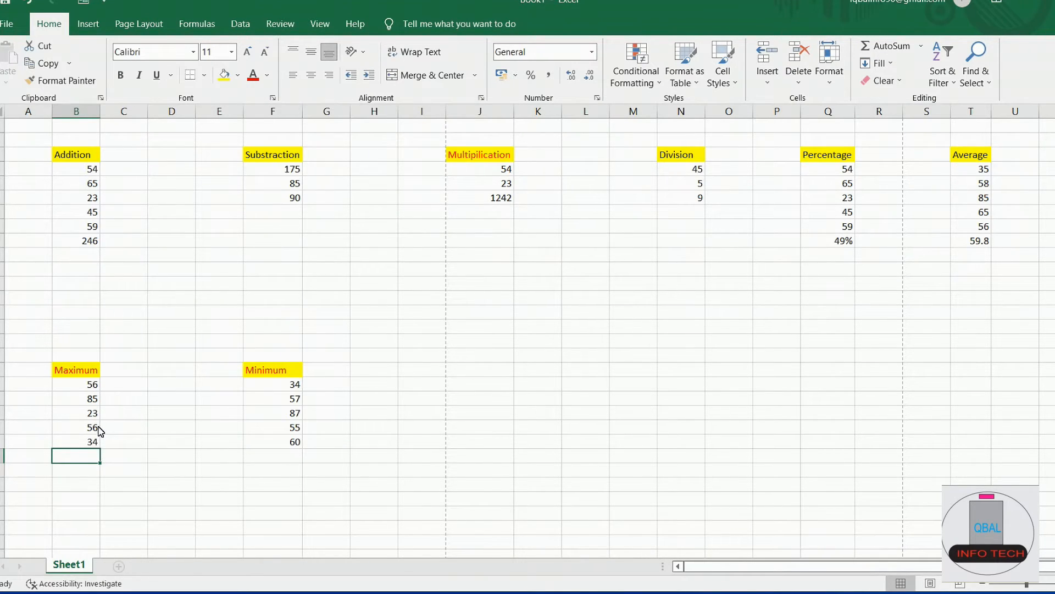
pyautogui.doubleClick(80, 457)
pyautogui.write('=')
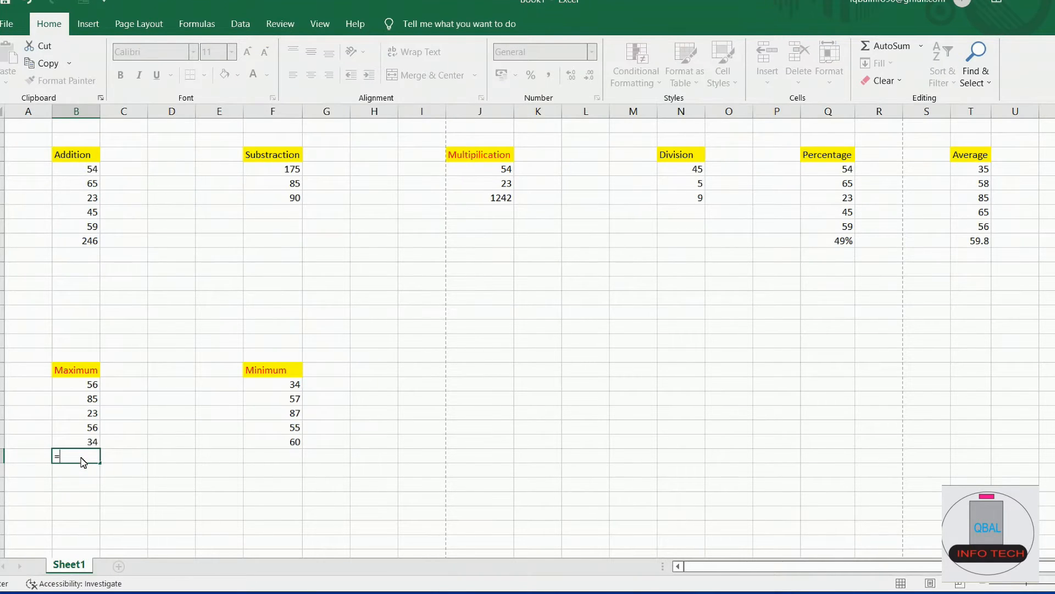
pyautogui.write('max')
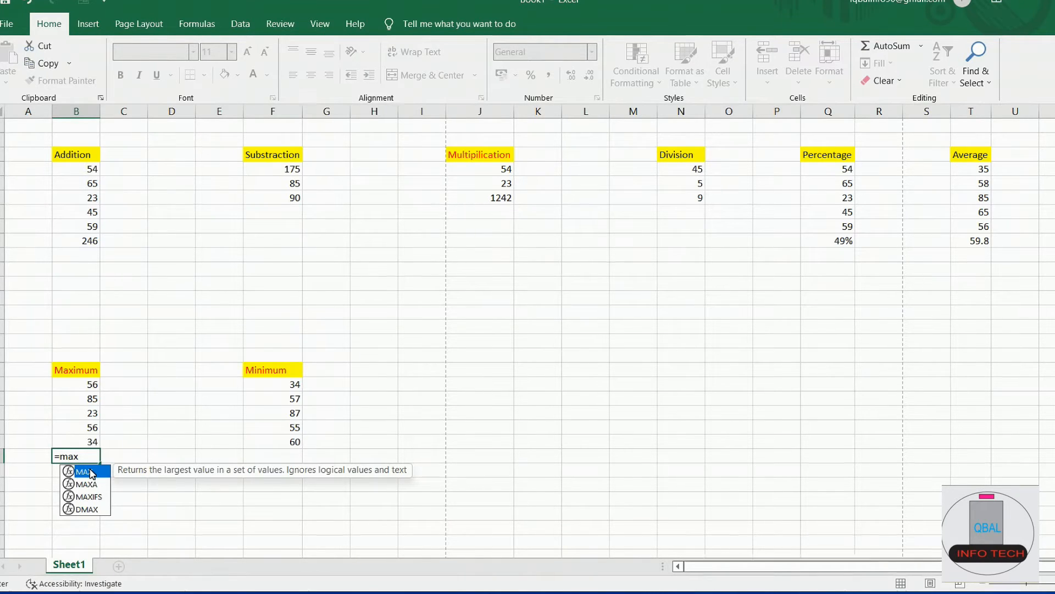
pyautogui.doubleClick(85, 471)
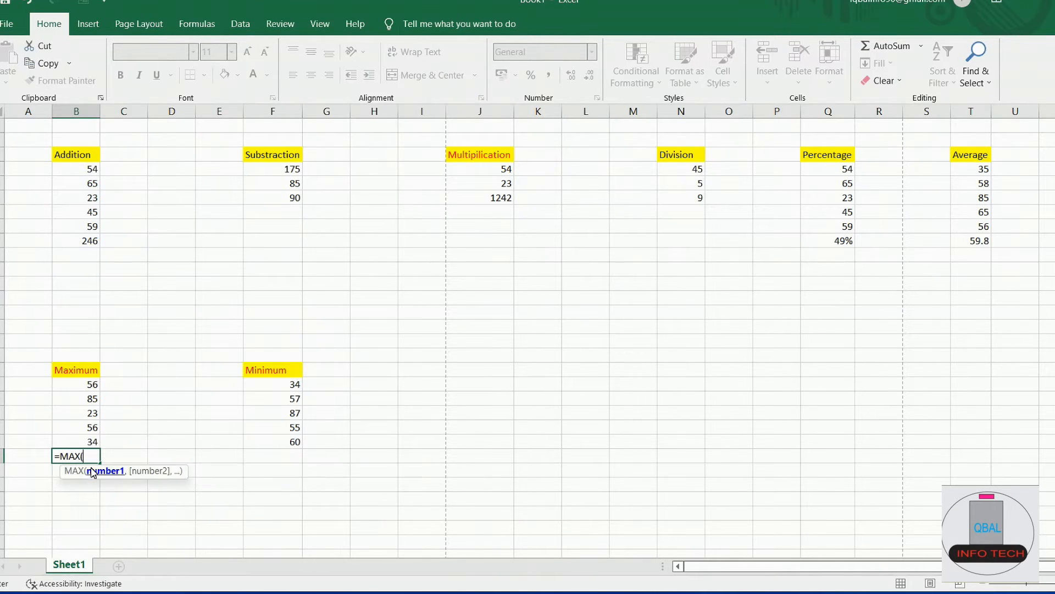
pyautogui.click(91, 386)
pyautogui.moveTo(91, 385); pyautogui.dragTo(104, 439)
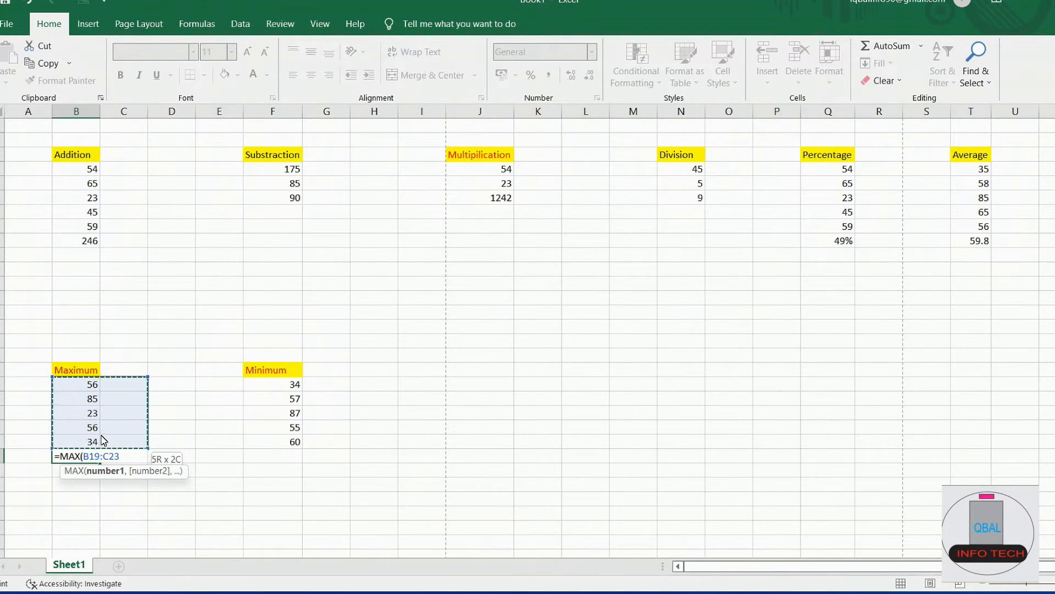
pyautogui.write(')')
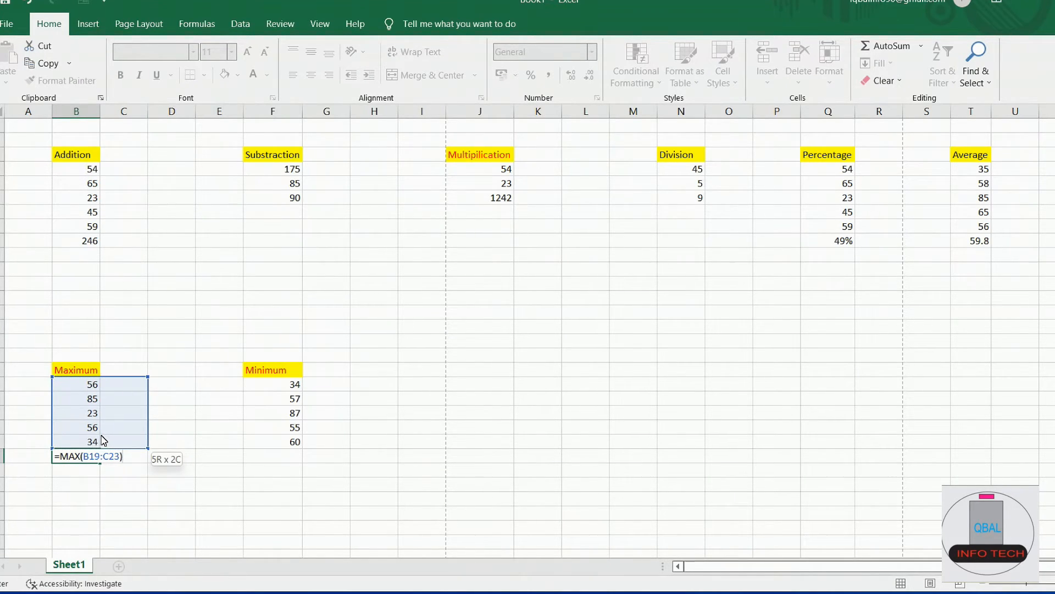
pyautogui.press('Return')
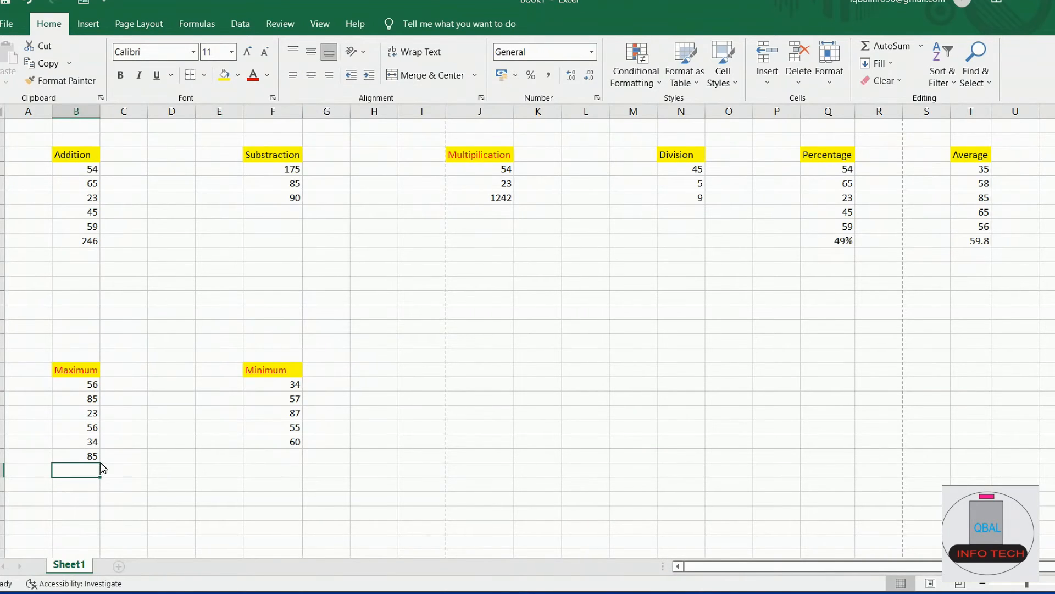
# Step: Find the smallest Minimum value in cell F24 with the formula =MIN(F19:F23)
pyautogui.click(261, 456)
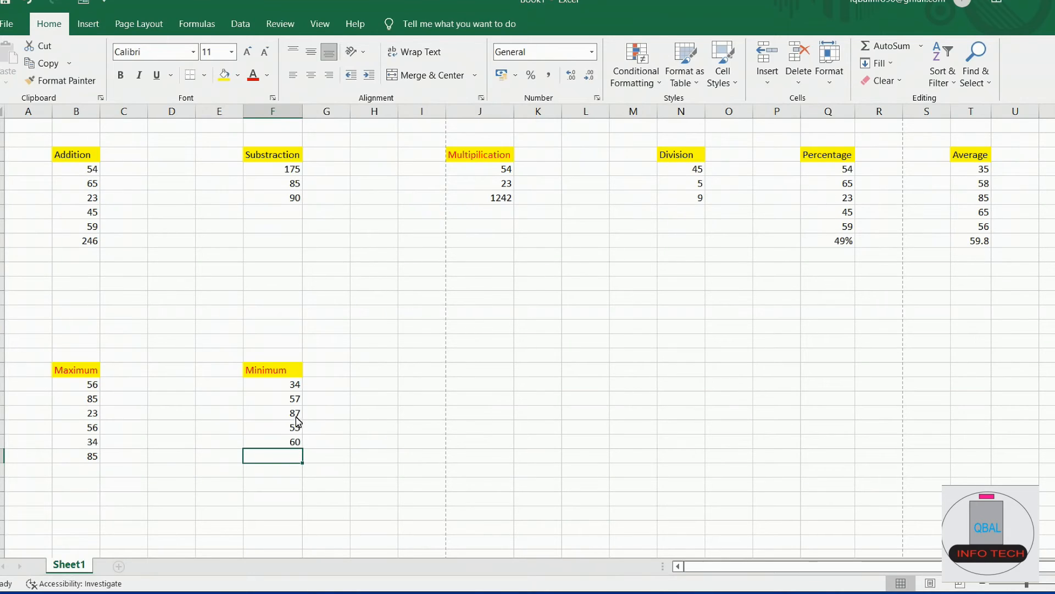
pyautogui.doubleClick(286, 457)
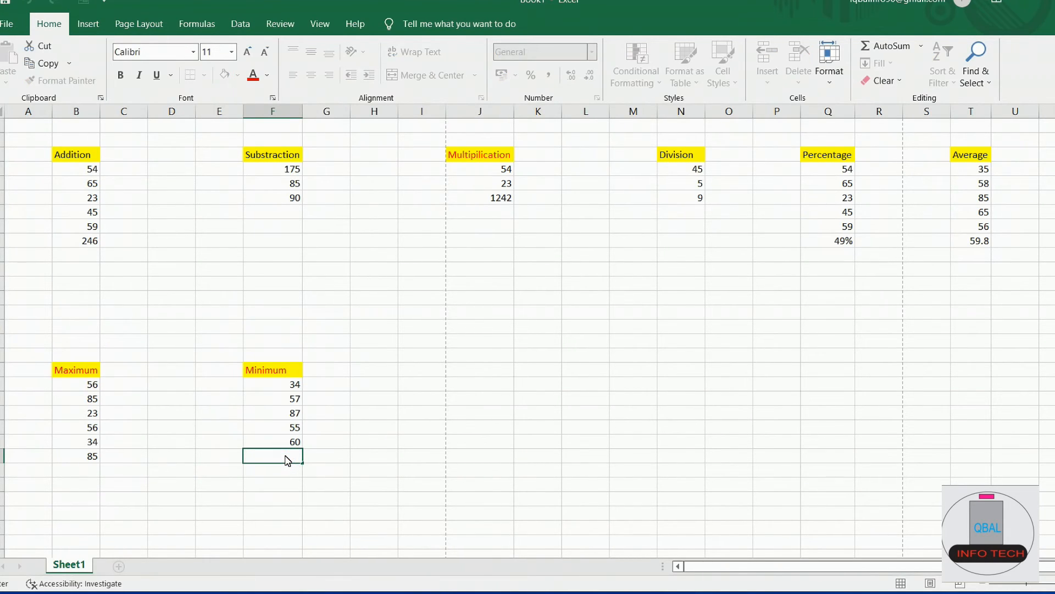
pyautogui.write('=')
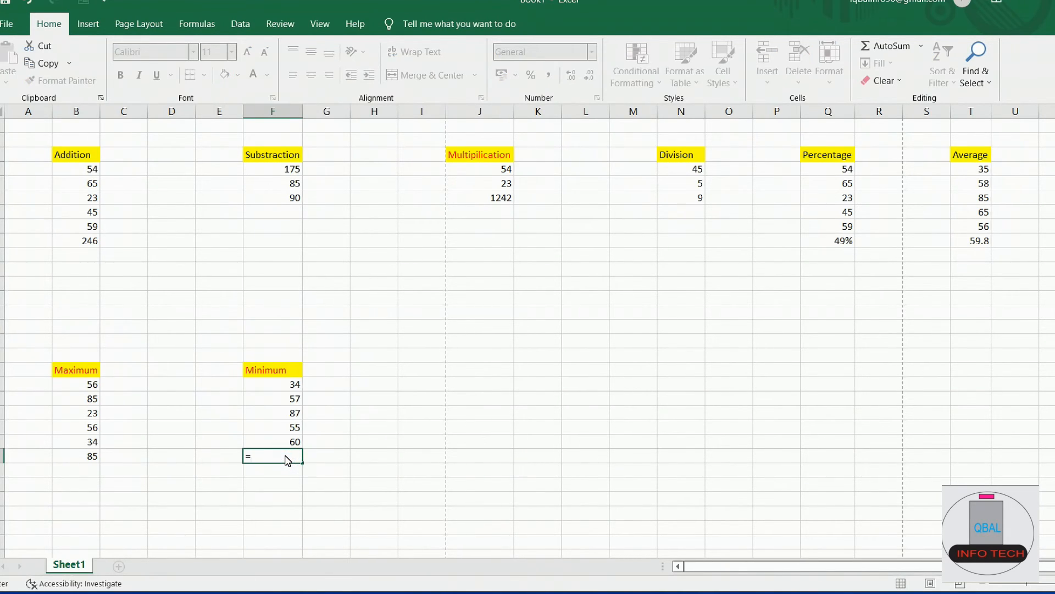
pyautogui.write('min')
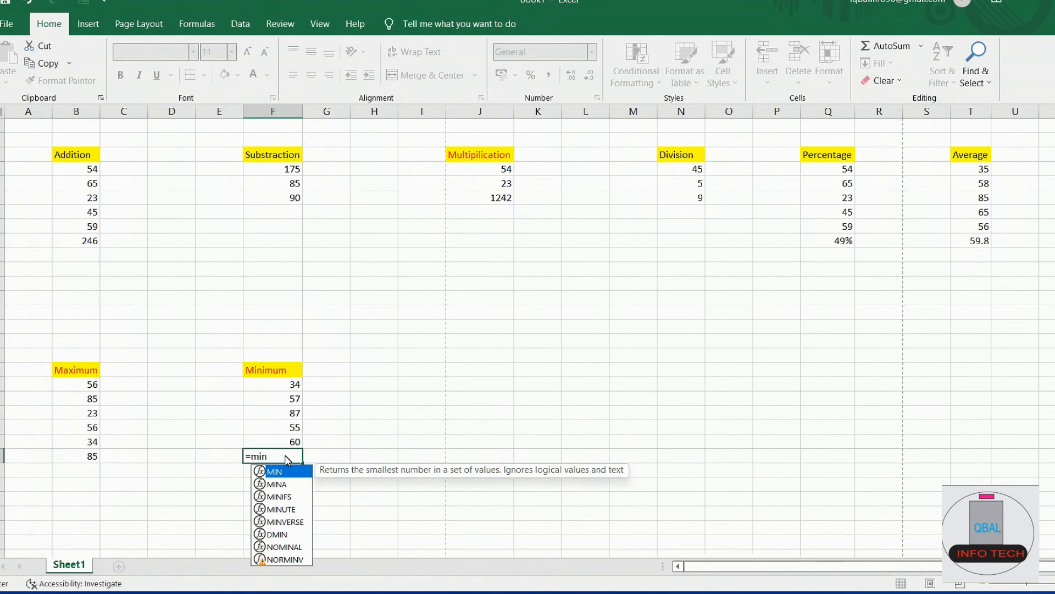
pyautogui.press('Tab')
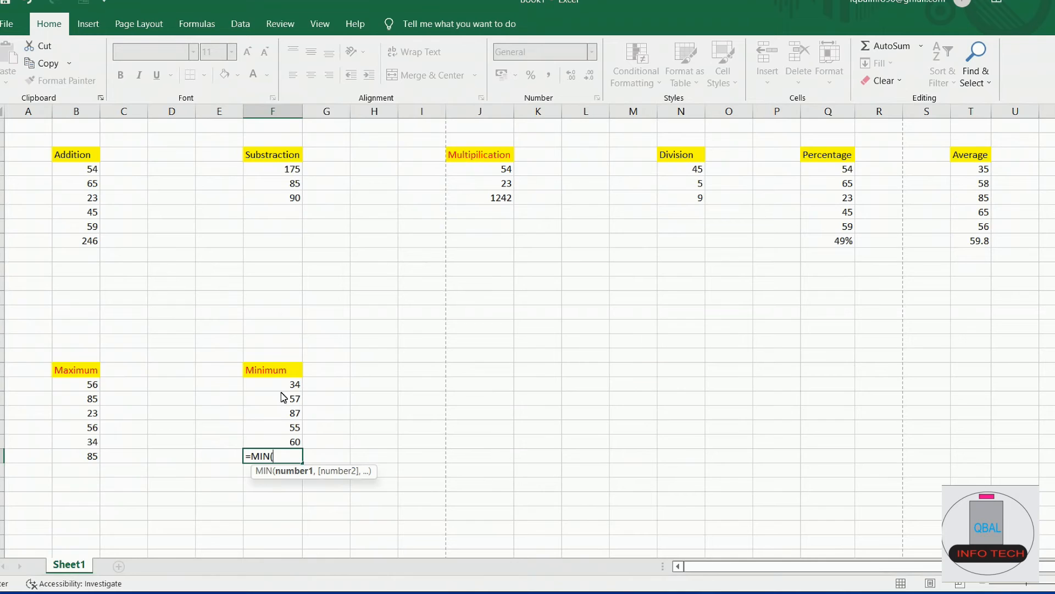
pyautogui.click(295, 385)
pyautogui.moveTo(295, 385); pyautogui.dragTo(304, 439)
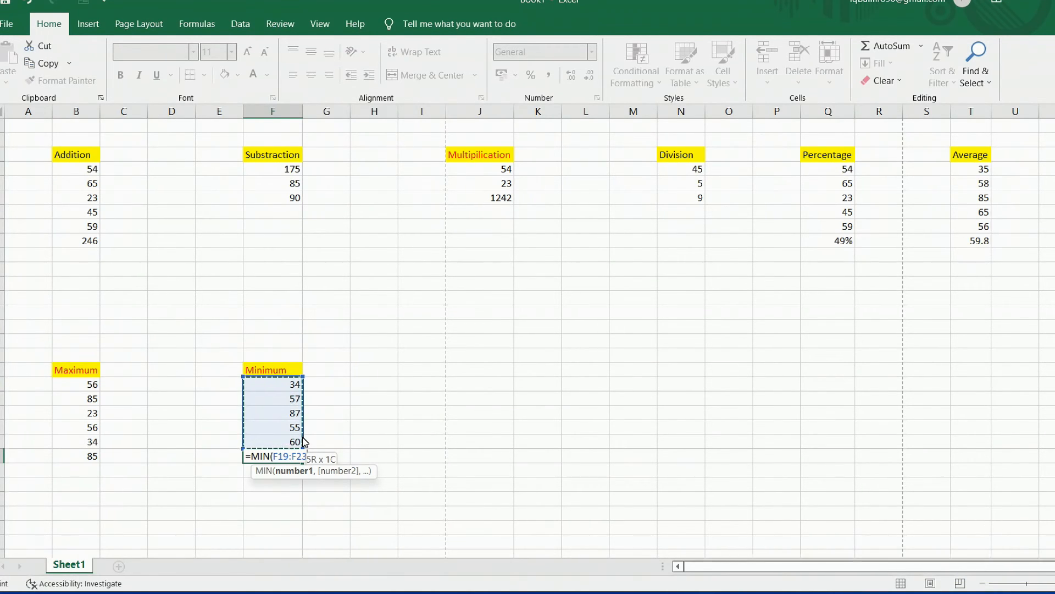
pyautogui.write(')')
pyautogui.press('Return')
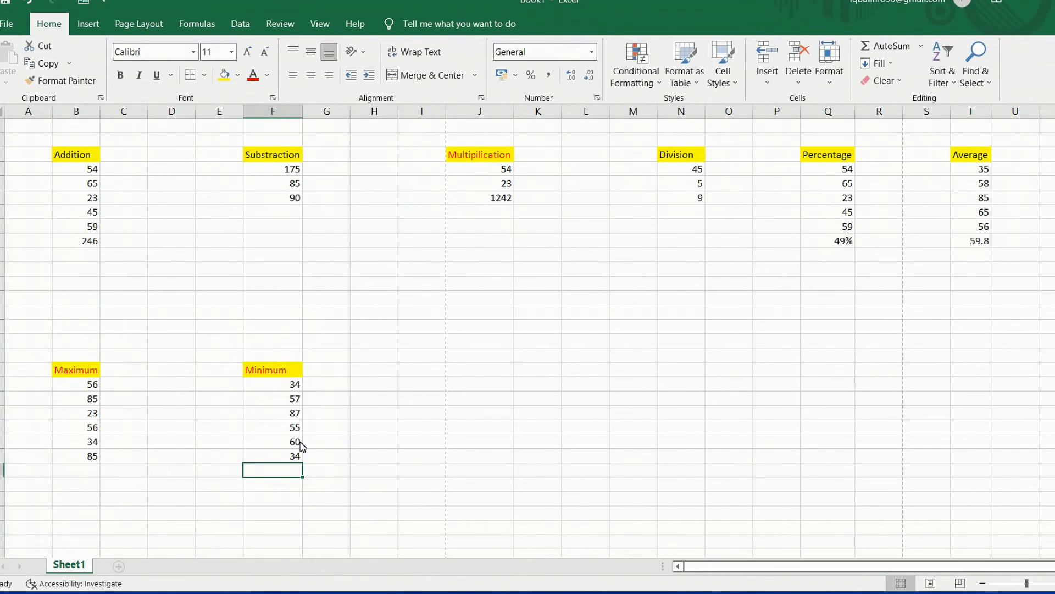
pyautogui.click(336, 456)
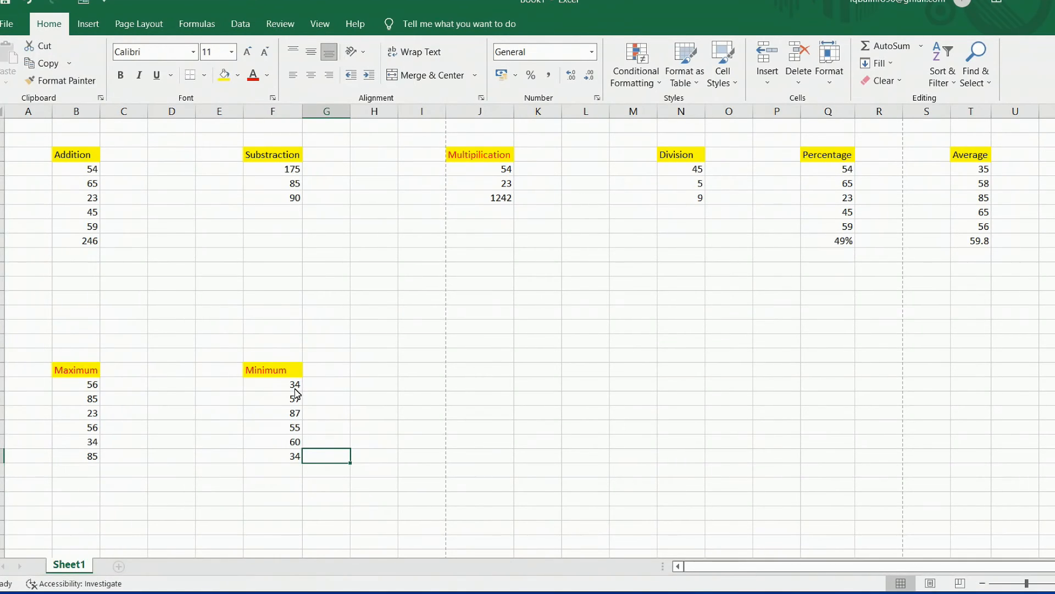
pyautogui.click(292, 459)
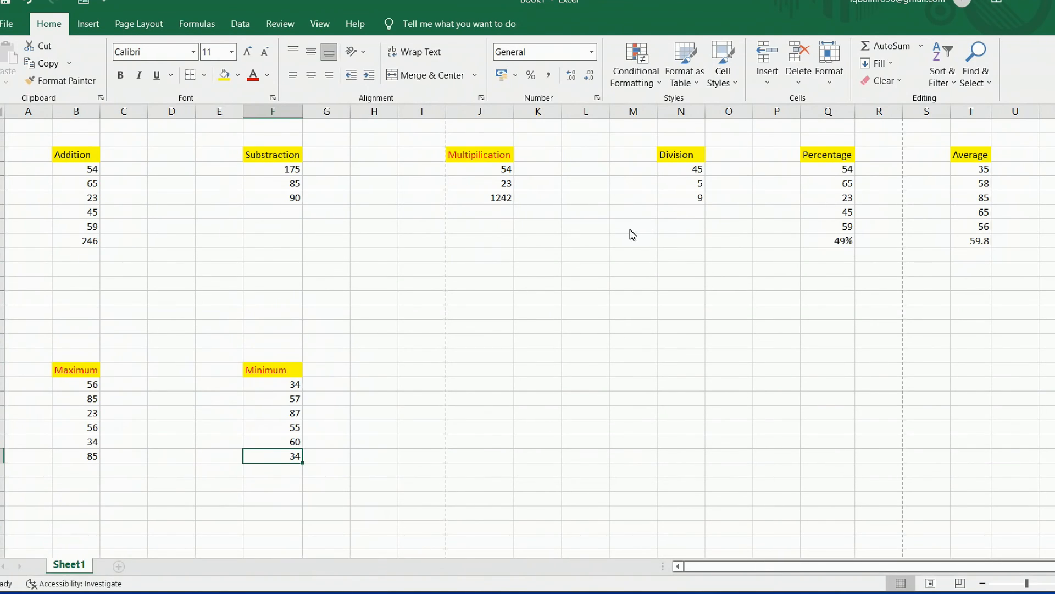
pyautogui.click(112, 242)
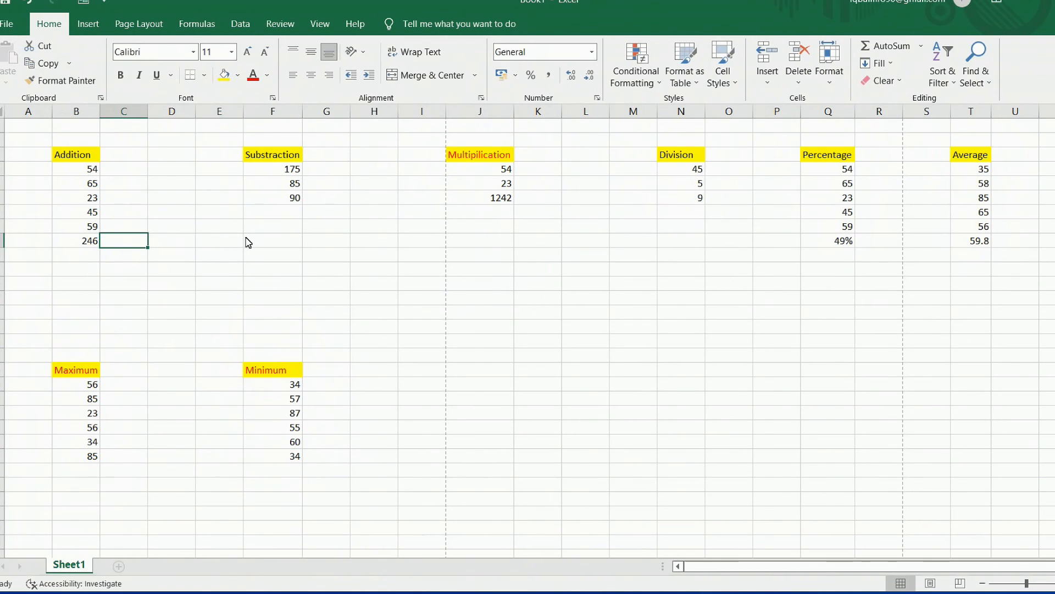